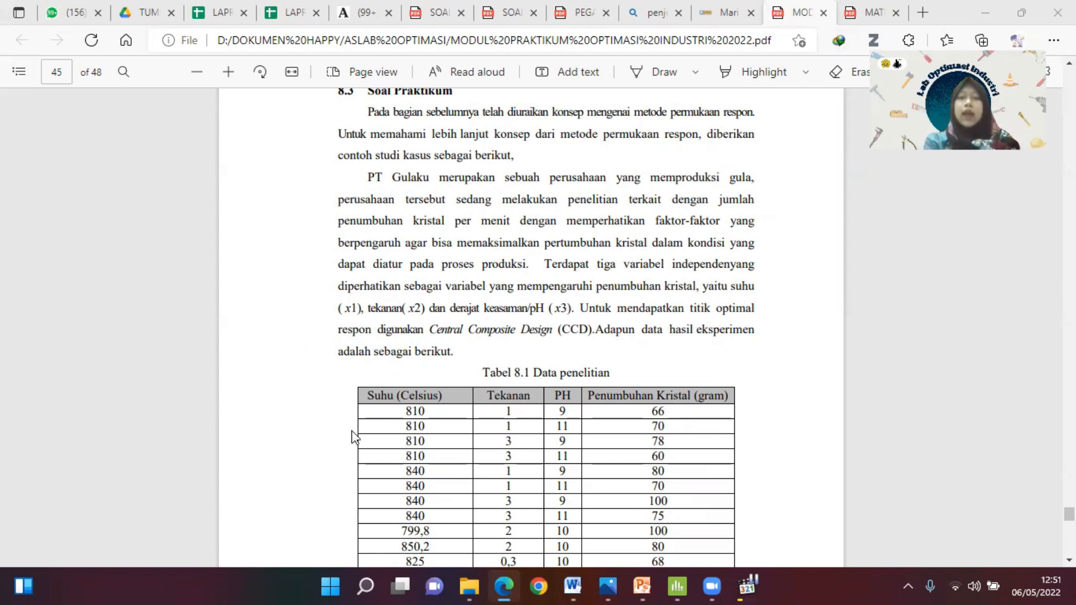
- Switch to Minitab and name worksheet columns C1 to C3 "suhu", "tekanan" and "ph"
{"action": "mouse_move", "coordinate": [678, 587]}
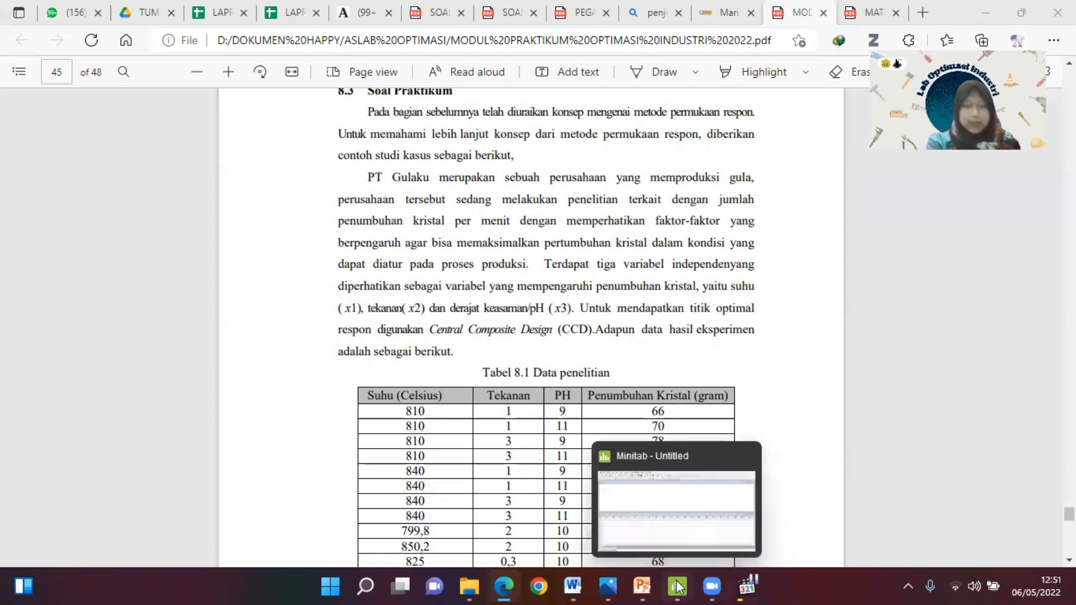
{"action": "left_click", "coordinate": [638, 516]}
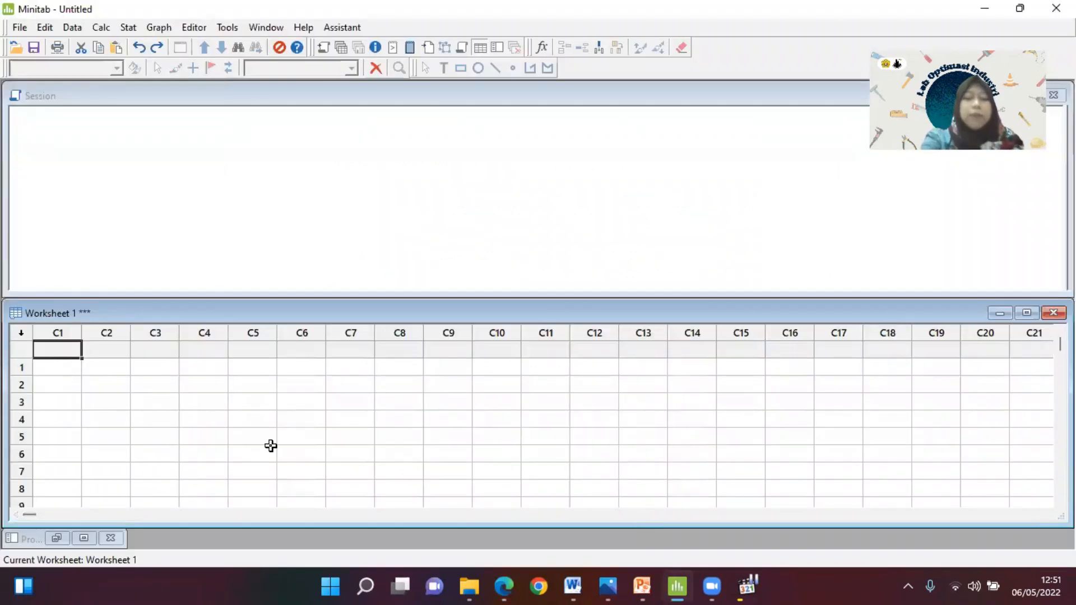
{"action": "type", "text": "suhu"}
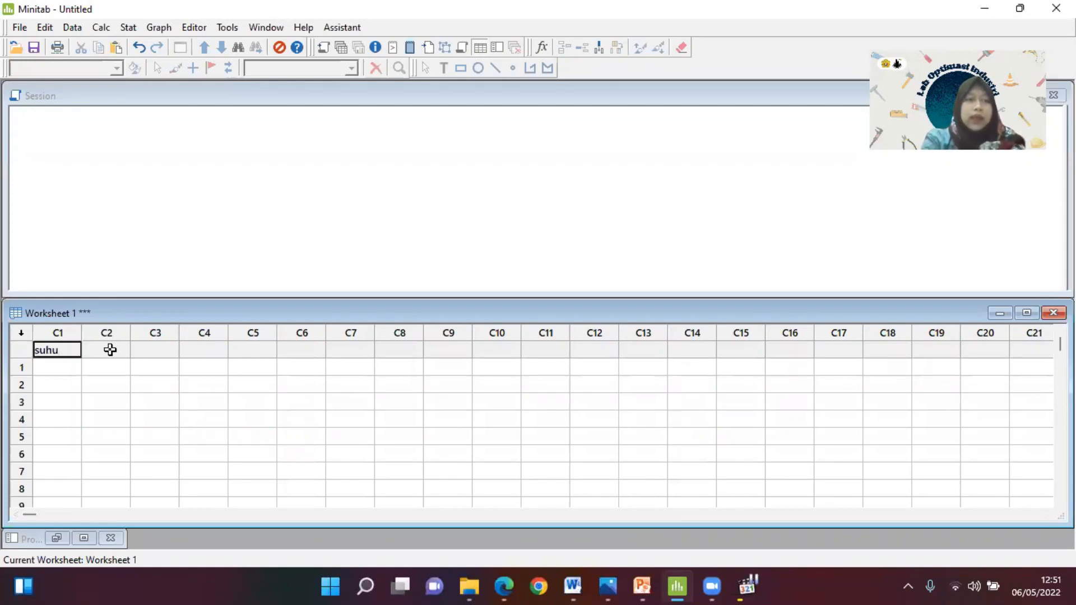
{"action": "left_click", "coordinate": [110, 350]}
{"action": "type", "text": "tekanan"}
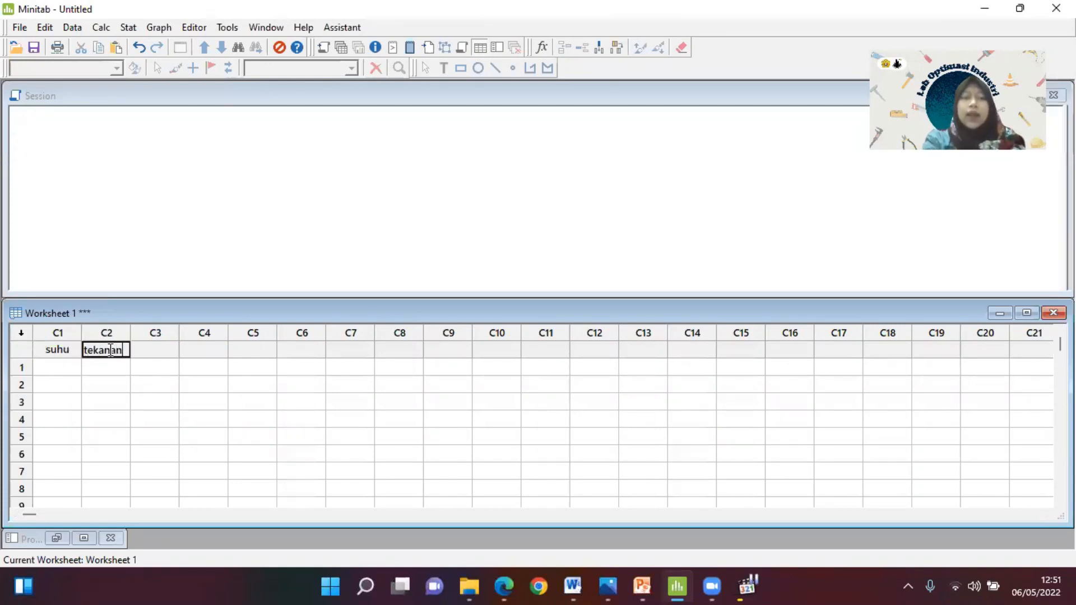
{"action": "left_click", "coordinate": [156, 347]}
{"action": "type", "text": "ph"}
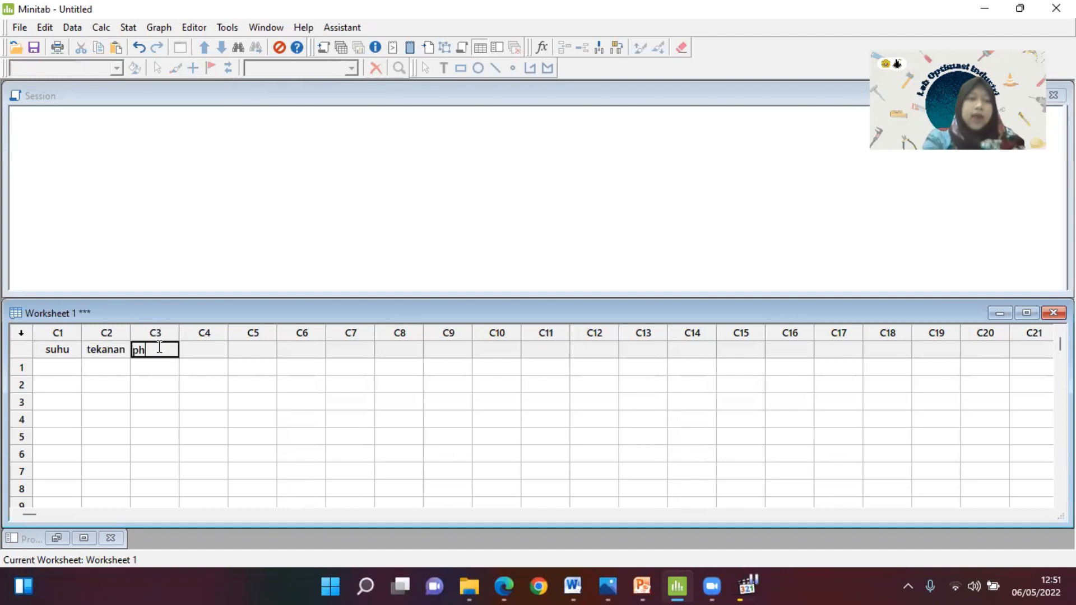
- Transfer the Suhu (x1) values from the Word document's Tabel 3.1 into Minitab's suhu column, starting at row 1
{"action": "left_click", "coordinate": [78, 367]}
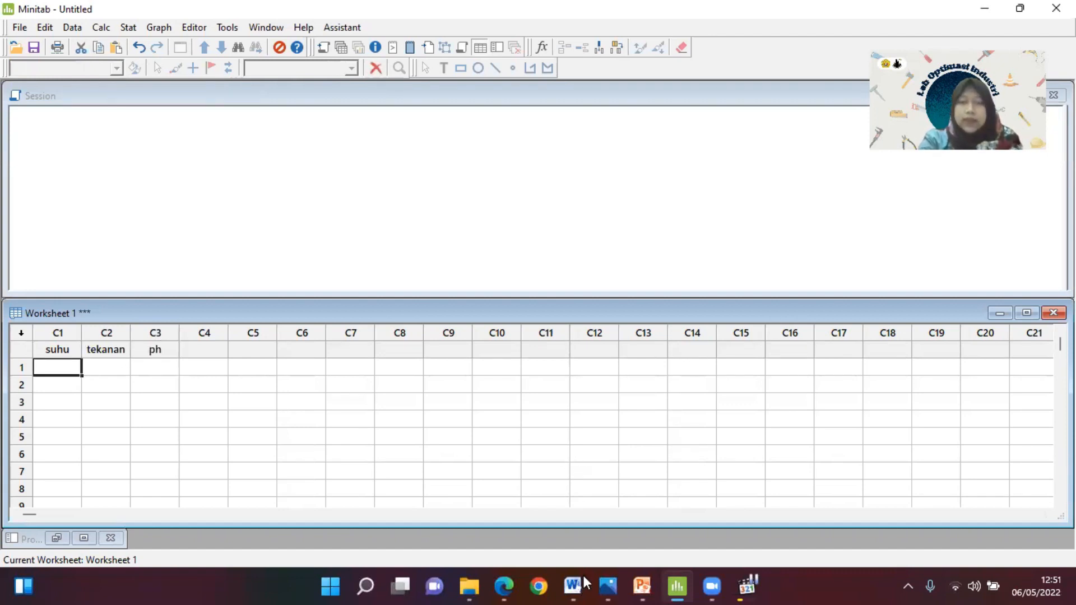
{"action": "mouse_move", "coordinate": [586, 583]}
{"action": "left_click", "coordinate": [763, 510]}
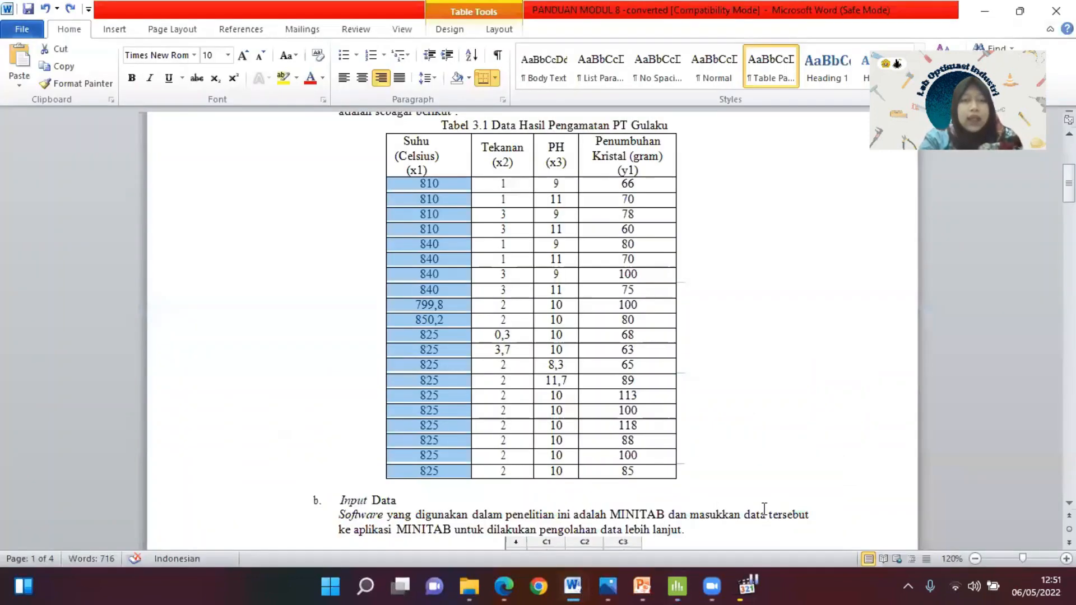
{"action": "mouse_move", "coordinate": [678, 584]}
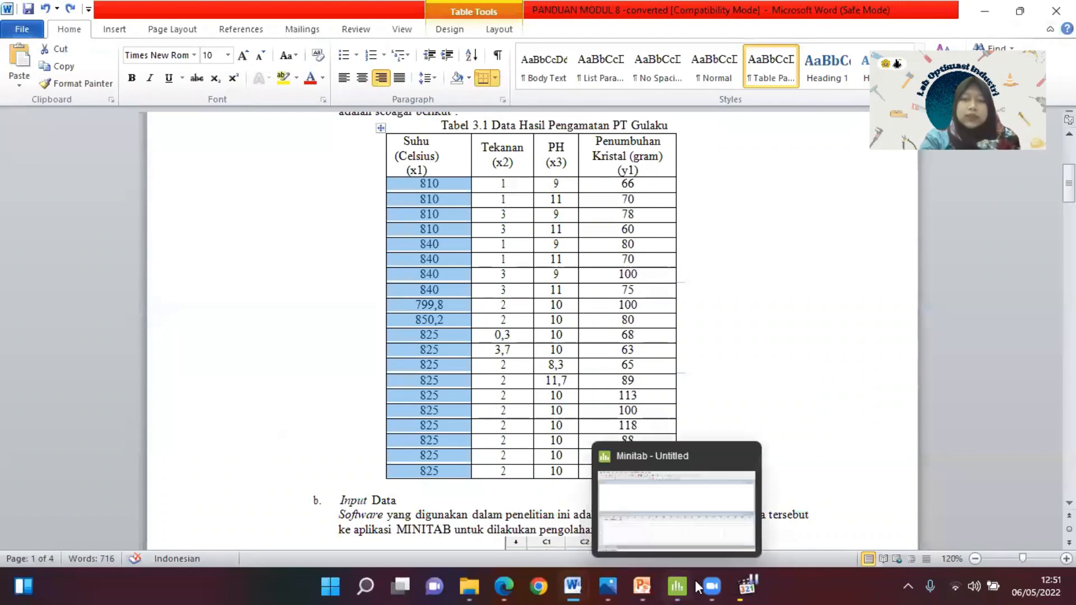
{"action": "left_click", "coordinate": [626, 533]}
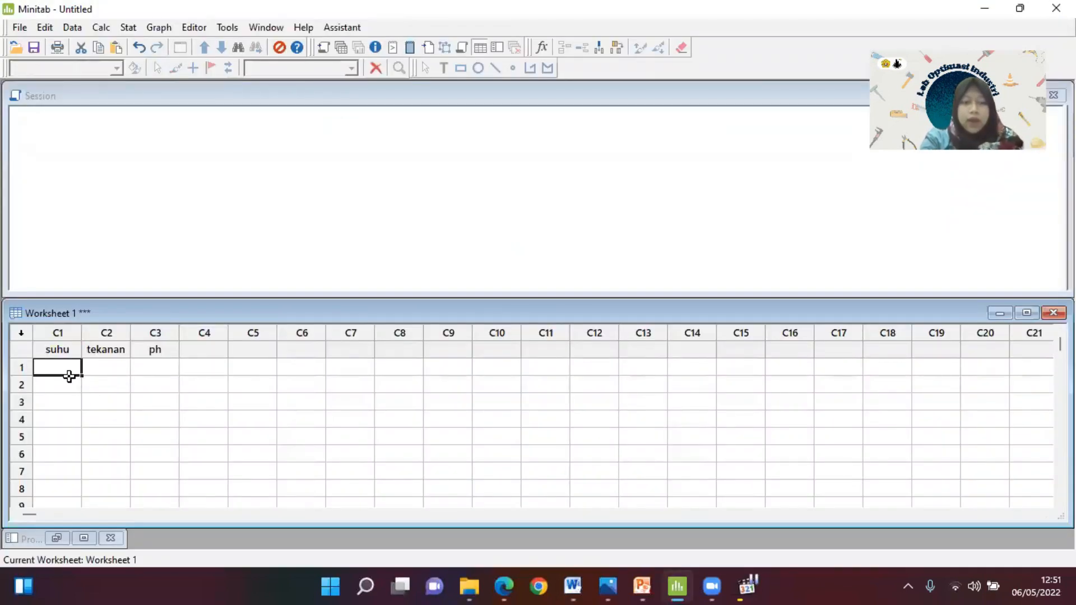
{"action": "key", "text": "ctrl+v"}
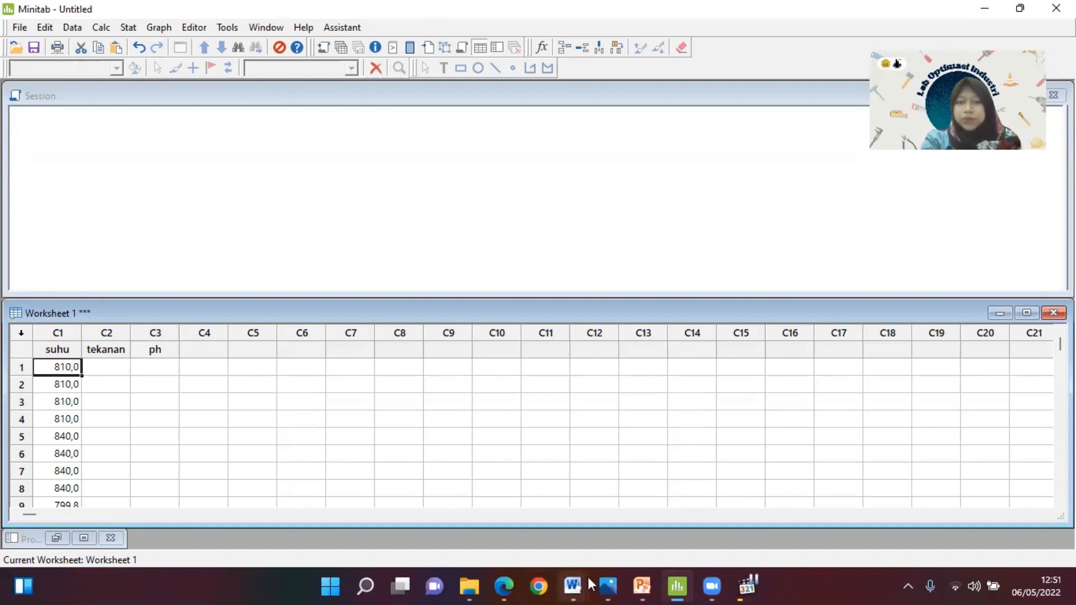
- Copy the Tekanan (x2) values from the Word table into Minitab's tekanan column, starting at row 1
{"action": "mouse_move", "coordinate": [573, 585]}
{"action": "left_click", "coordinate": [752, 513]}
{"action": "left_click_drag", "start_coordinate": [492, 179], "coordinate": [507, 476]}
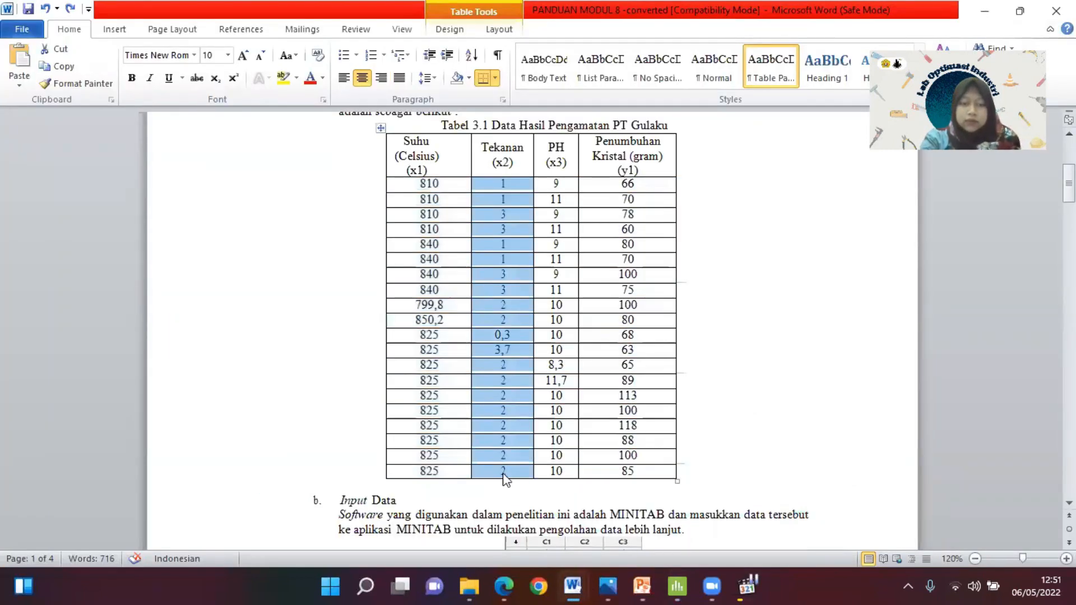
{"action": "mouse_move", "coordinate": [677, 586]}
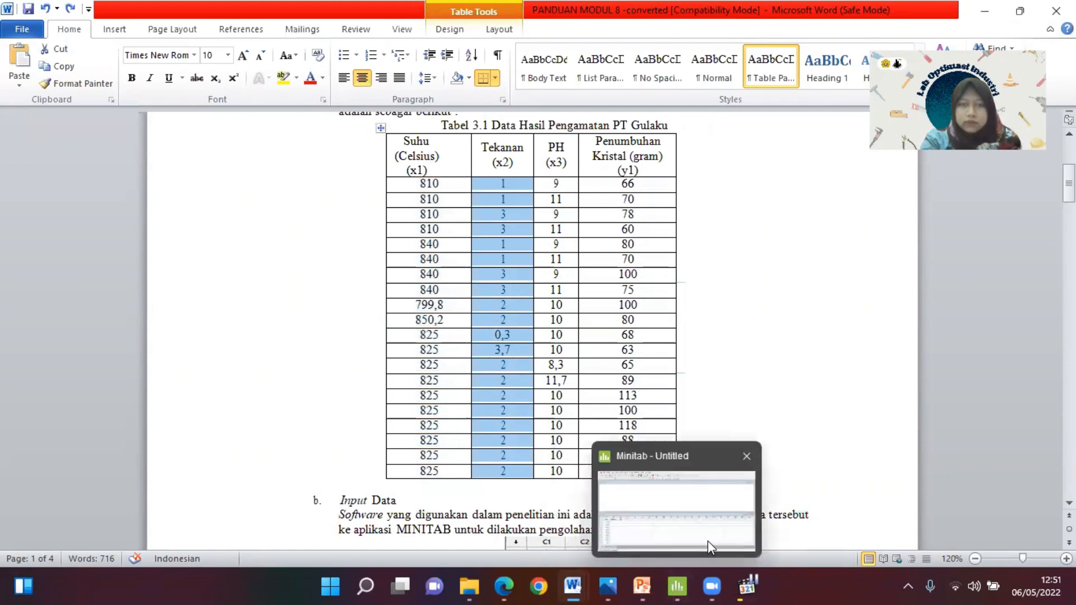
{"action": "left_click", "coordinate": [709, 541]}
{"action": "left_click", "coordinate": [93, 367]}
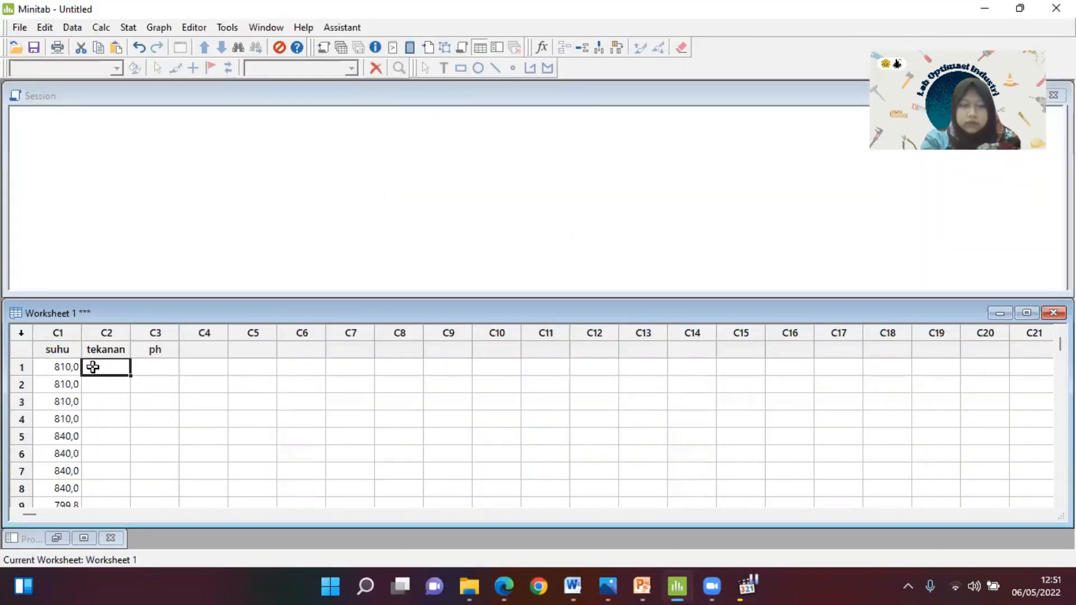
{"action": "key", "text": "ctrl+v"}
- Copy the PH (x3) values from the Word table into Minitab's ph column, starting at row 1
{"action": "mouse_move", "coordinate": [573, 586]}
{"action": "left_click", "coordinate": [677, 540]}
{"action": "left_click_drag", "start_coordinate": [547, 187], "coordinate": [569, 477]}
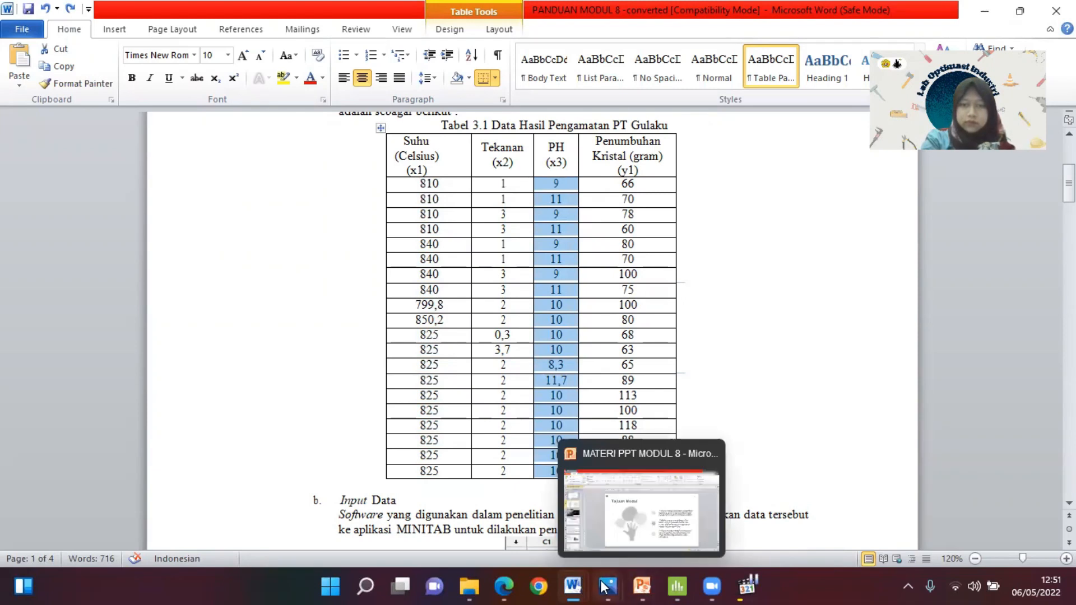
{"action": "mouse_move", "coordinate": [678, 587]}
{"action": "left_click", "coordinate": [647, 507]}
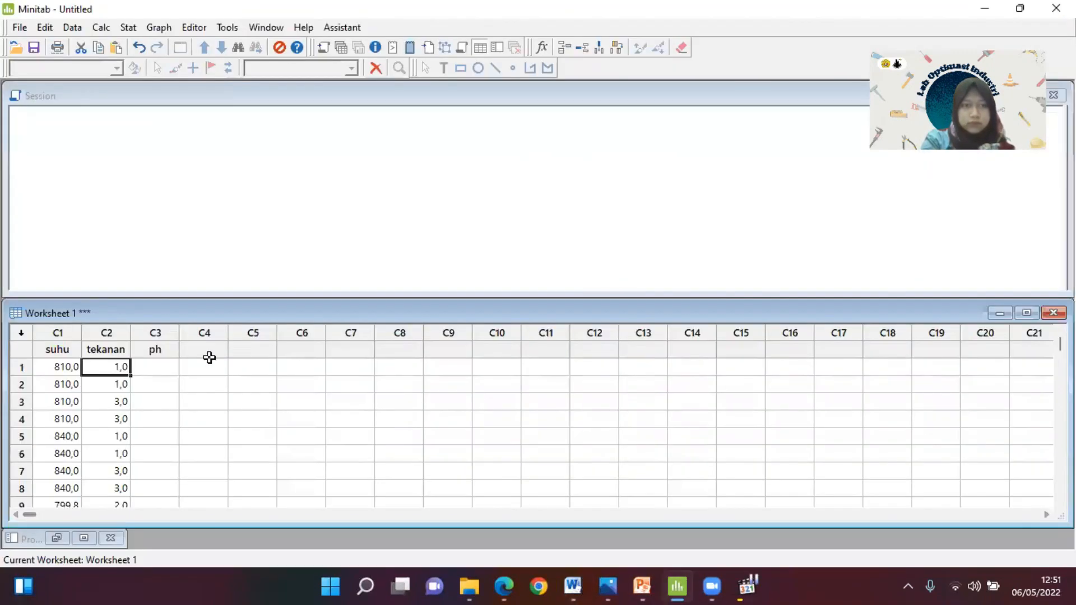
{"action": "left_click", "coordinate": [174, 375]}
{"action": "key", "text": "ctrl+v"}
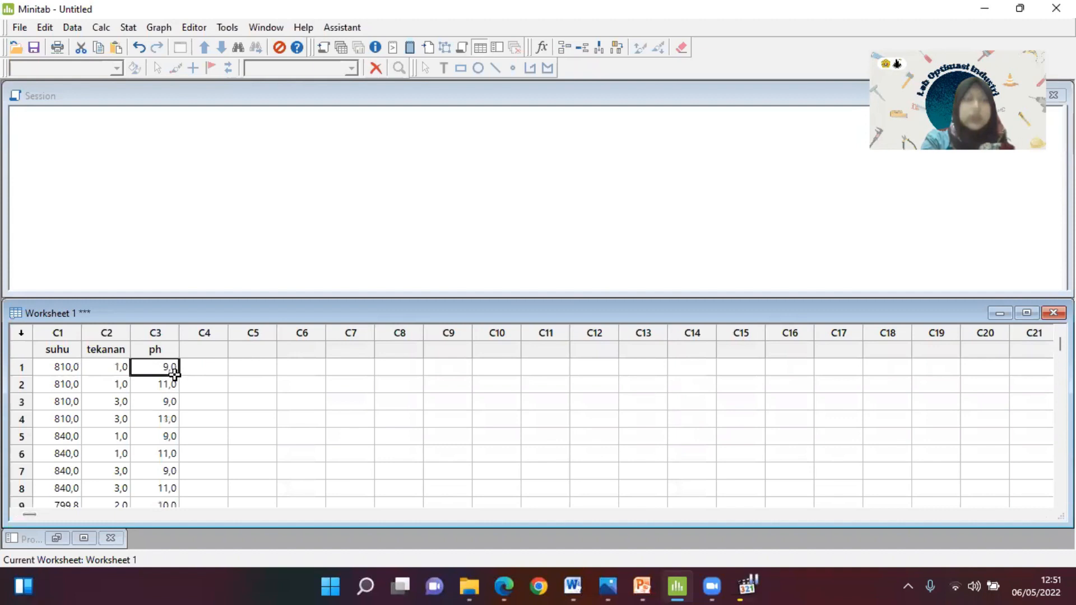
- Start creating a central composite response surface design with 3 continuous factors
{"action": "left_click", "coordinate": [52, 375]}
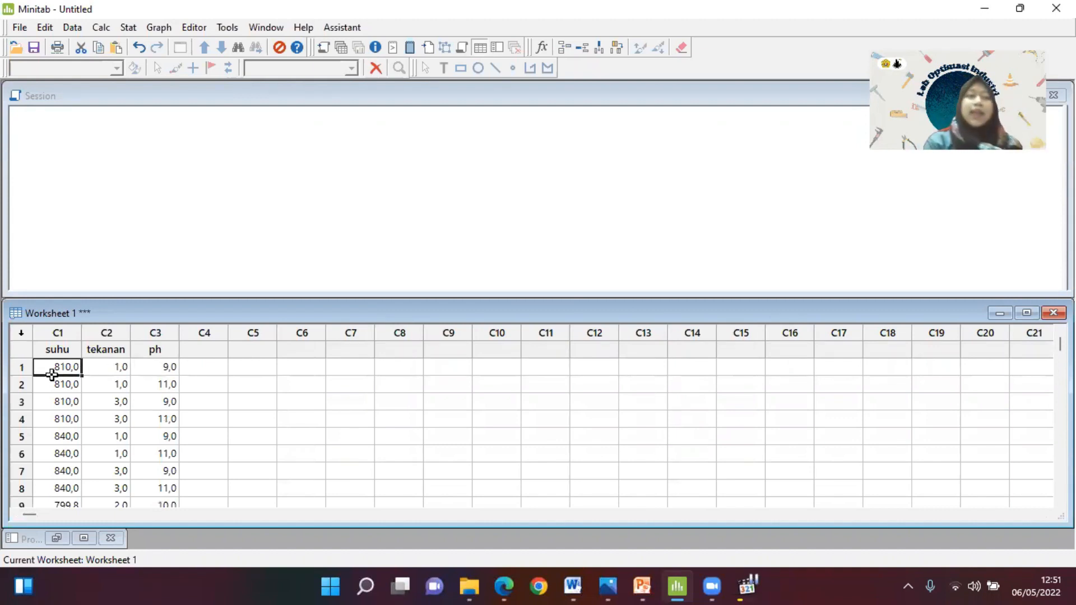
{"action": "left_click", "coordinate": [128, 28]}
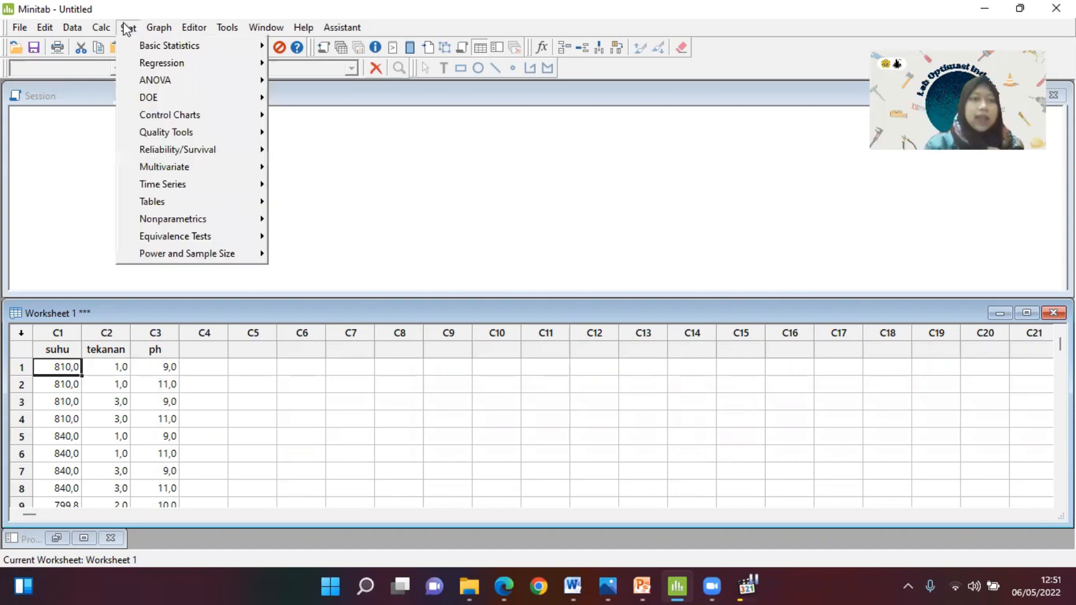
{"action": "mouse_move", "coordinate": [180, 99]}
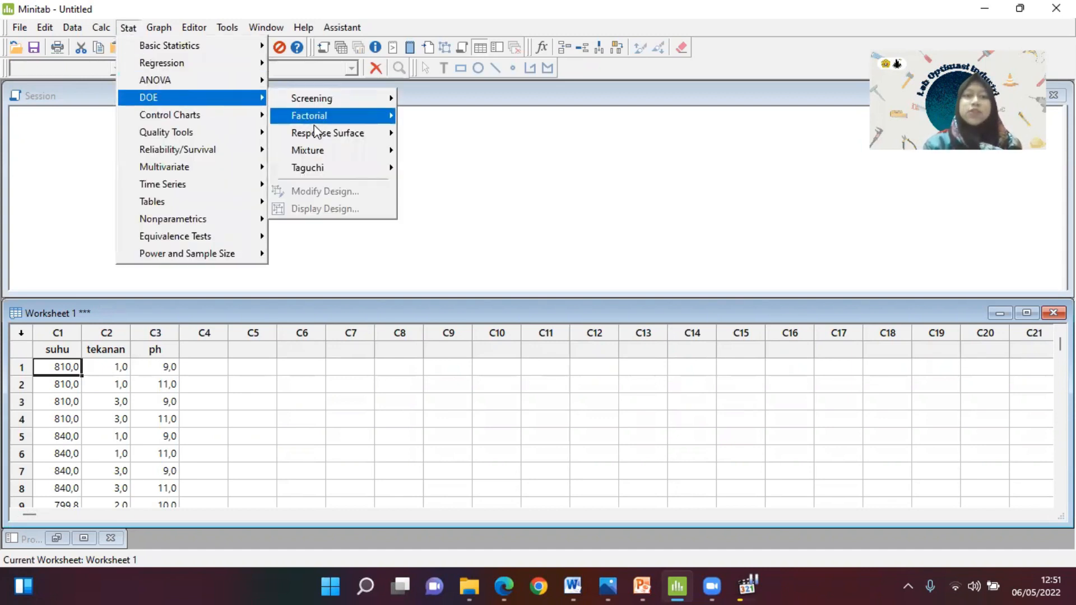
{"action": "mouse_move", "coordinate": [319, 134]}
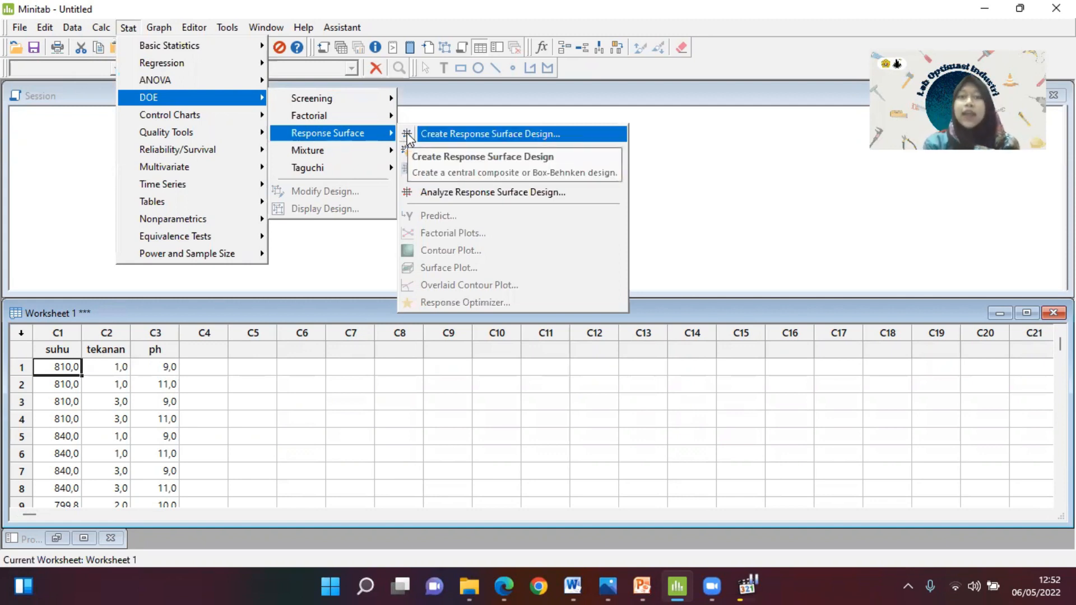
{"action": "left_click", "coordinate": [478, 138]}
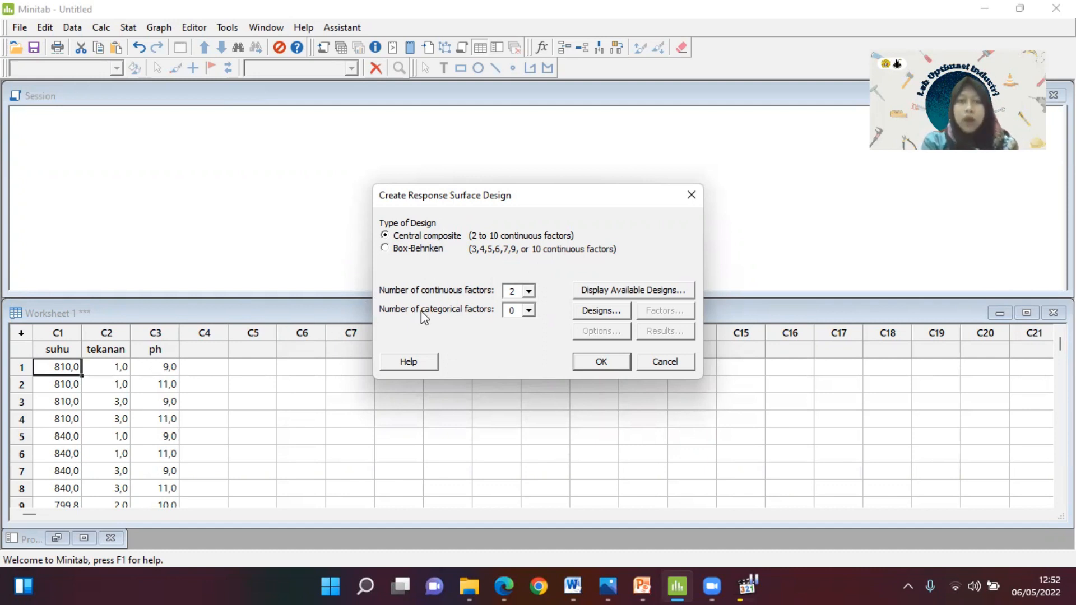
{"action": "left_click", "coordinate": [528, 292]}
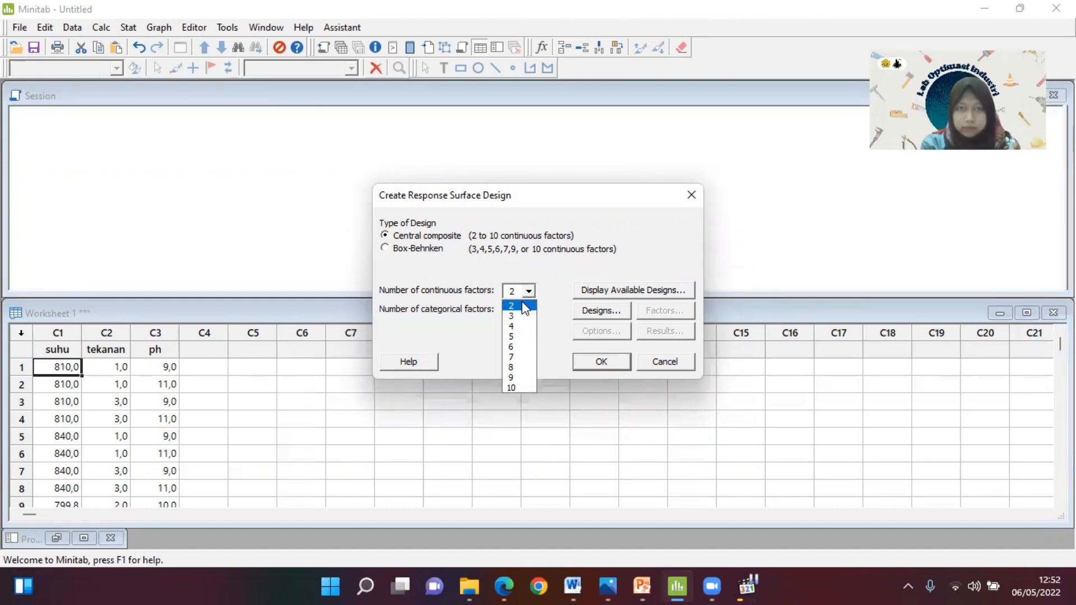
{"action": "left_click", "coordinate": [520, 317]}
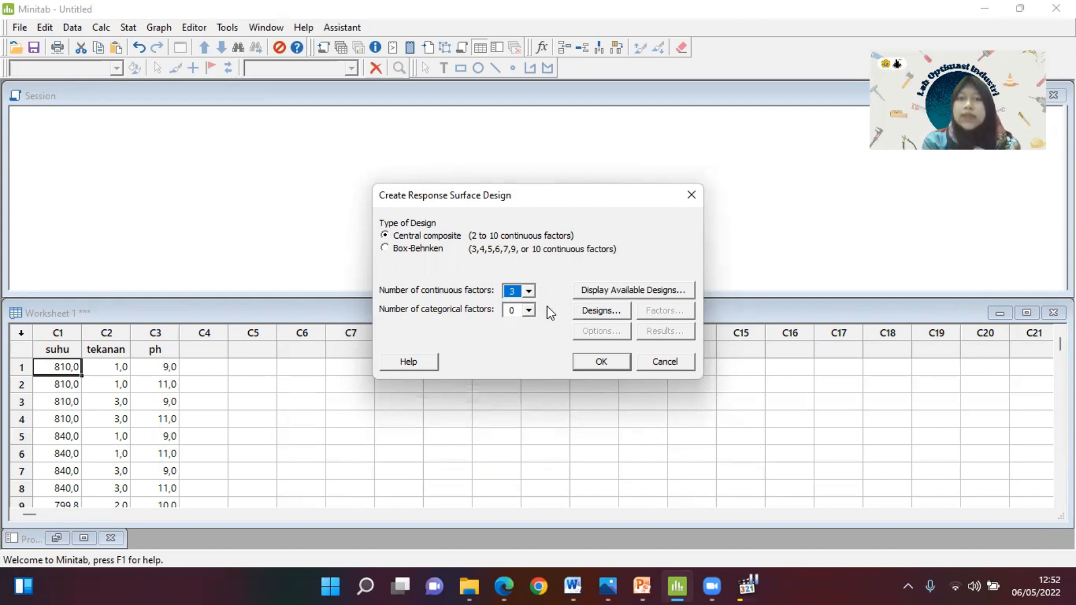
- Check the unblocked full central composite option for 3 factors, then accept the full 20-run, one-block design with default center points and alpha
{"action": "left_click", "coordinate": [614, 296]}
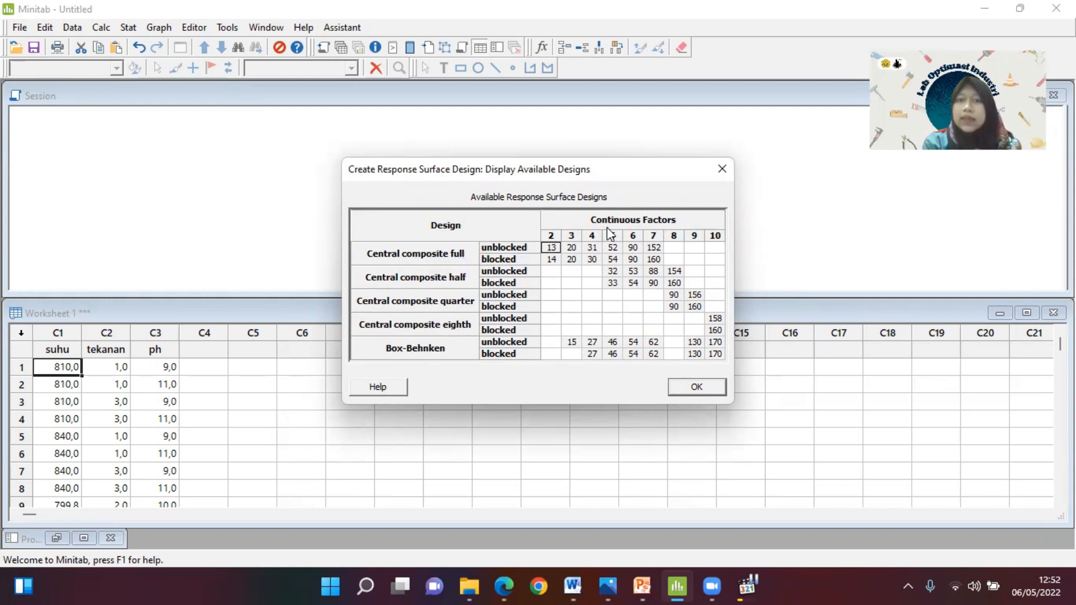
{"action": "left_click", "coordinate": [576, 248]}
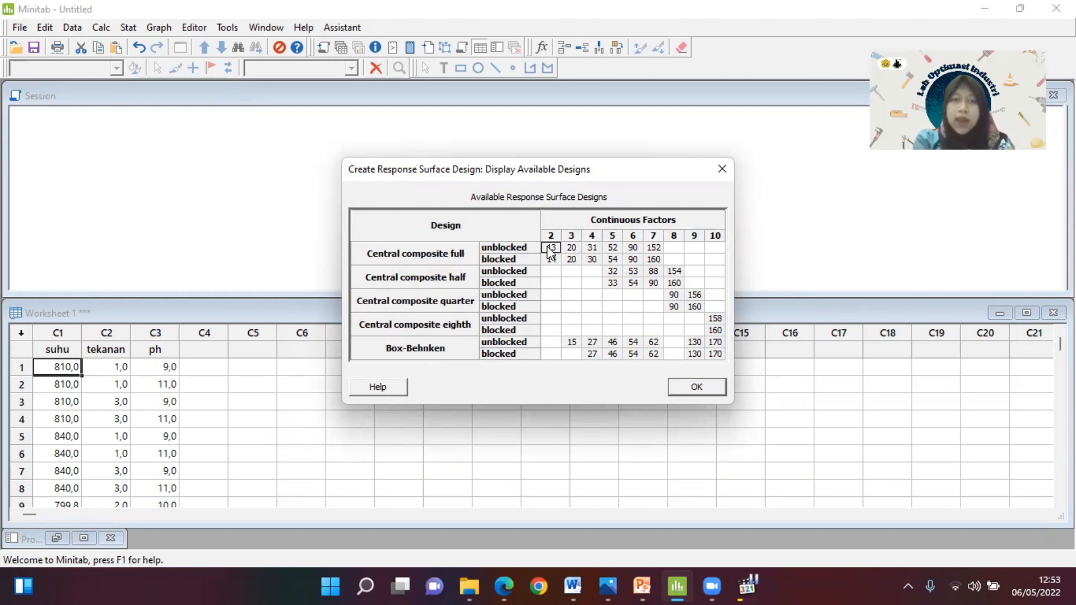
{"action": "left_click", "coordinate": [576, 250]}
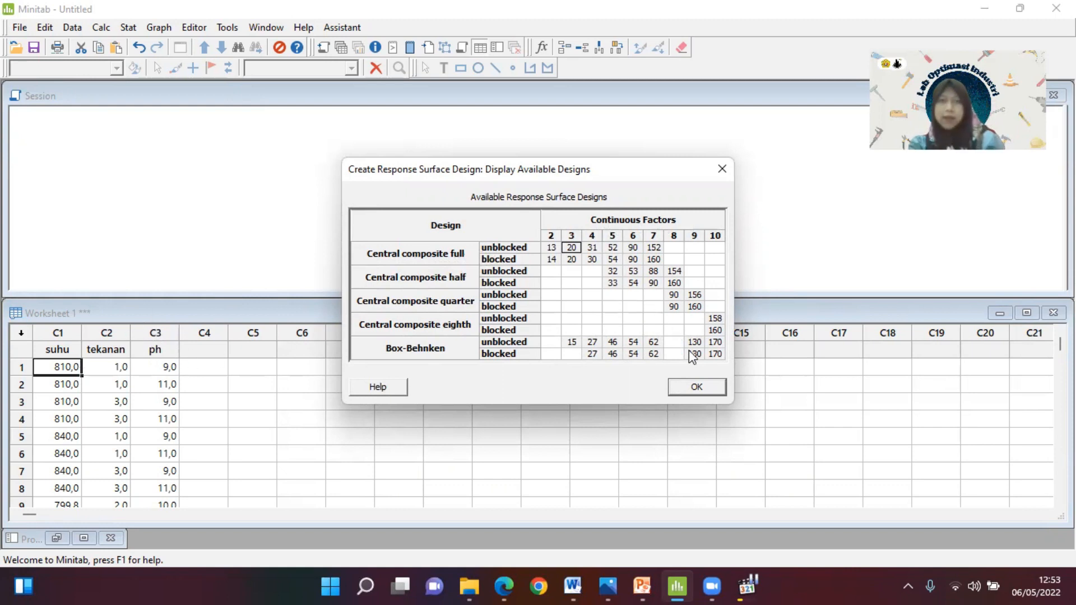
{"action": "left_click", "coordinate": [700, 391]}
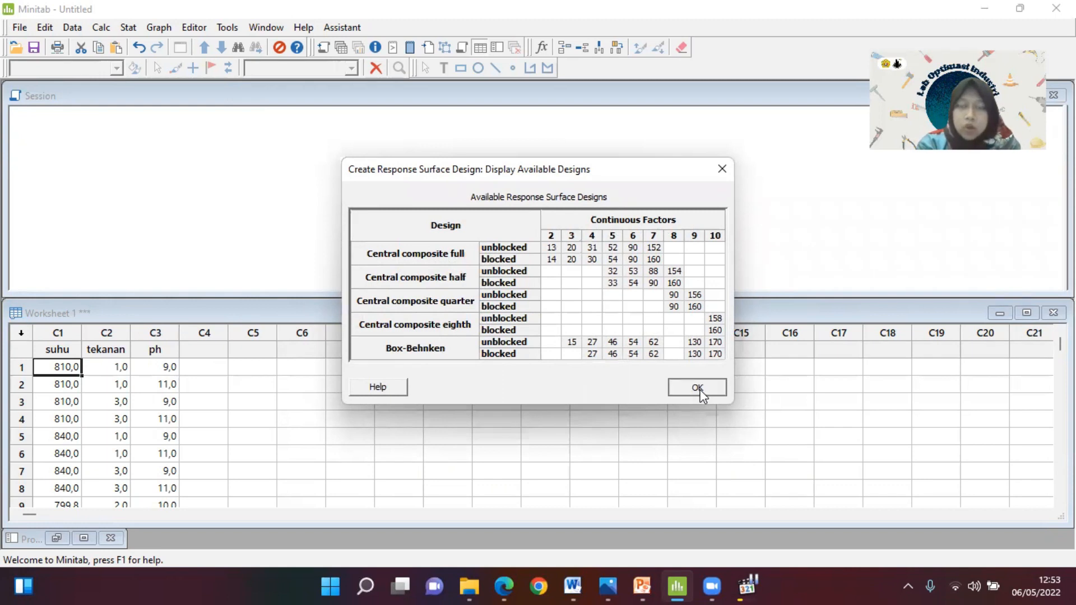
{"action": "left_click", "coordinate": [615, 312]}
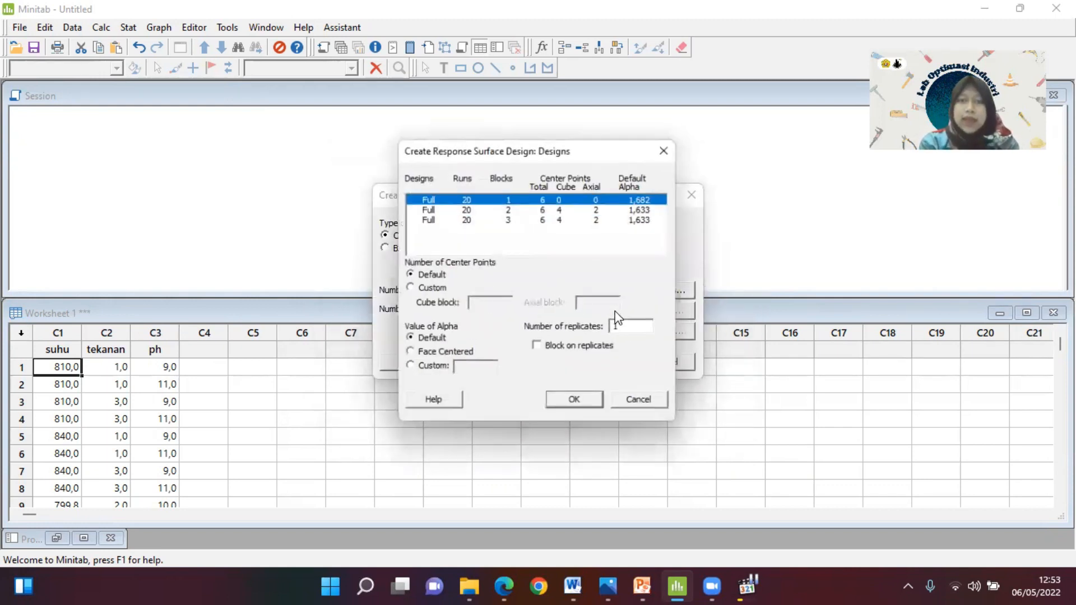
{"action": "left_click", "coordinate": [583, 405]}
- Name the design's factors A, B and C "suhu", "tekanan" and "ph", keeping their default low and high levels
{"action": "left_click", "coordinate": [652, 312]}
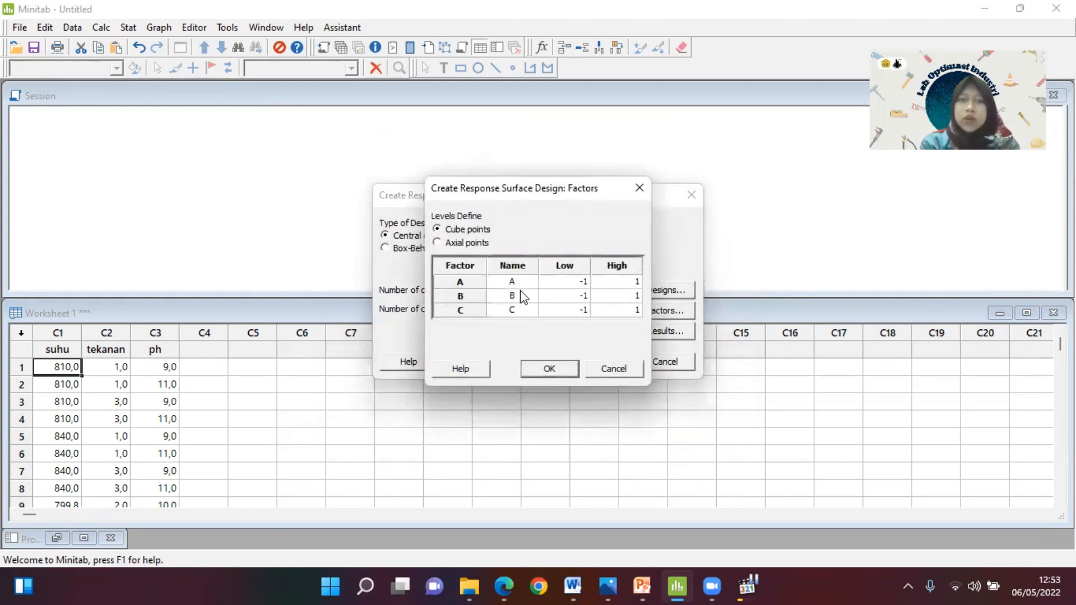
{"action": "left_click", "coordinate": [520, 284]}
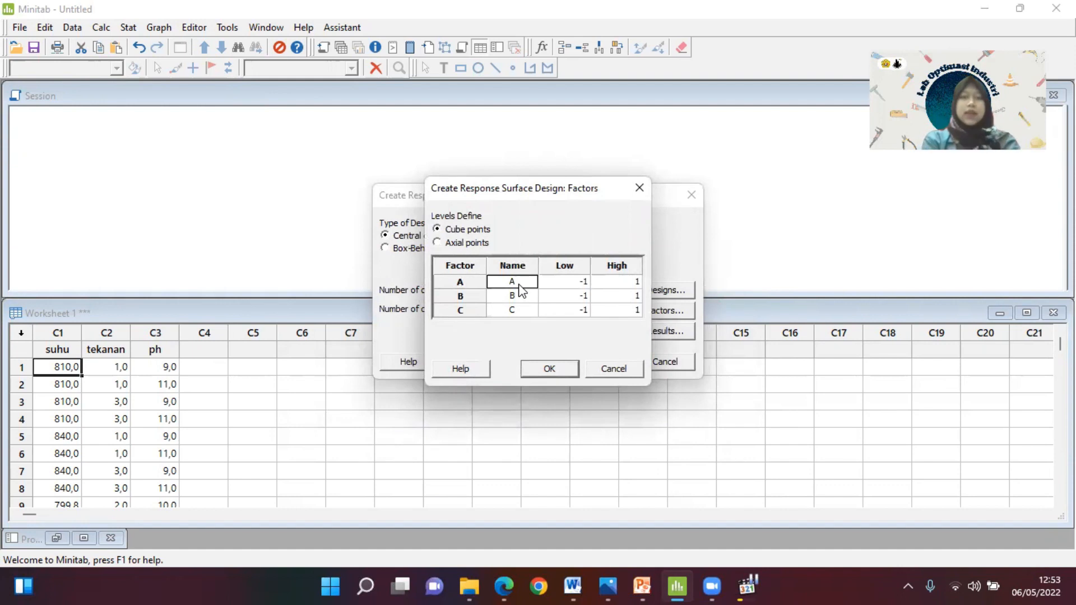
{"action": "type", "text": "s"}
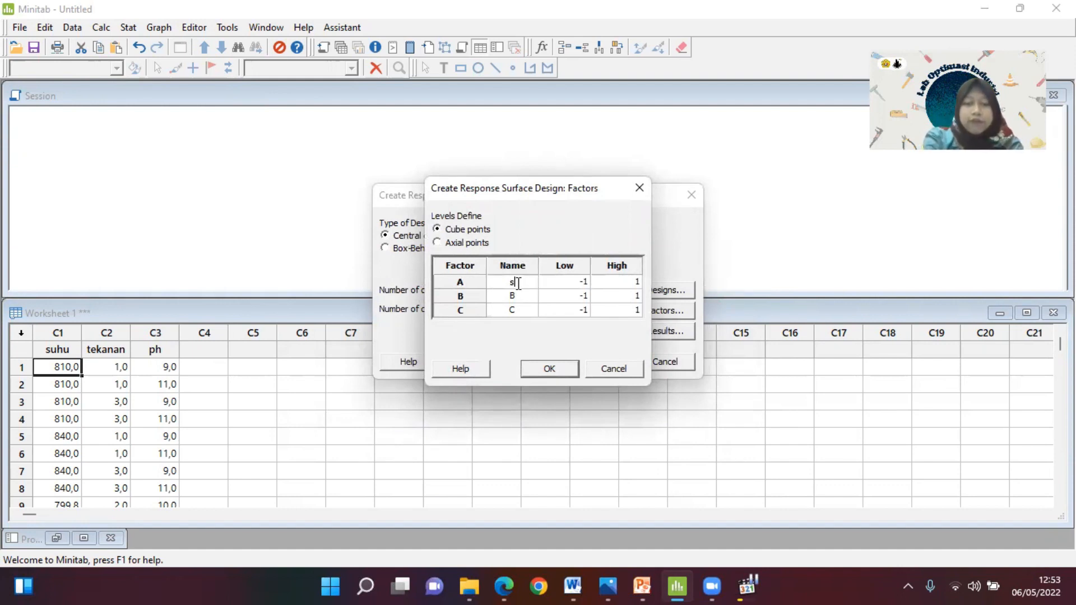
{"action": "type", "text": "uhu"}
{"action": "left_click", "coordinate": [519, 296]}
{"action": "type", "text": "tekanan"}
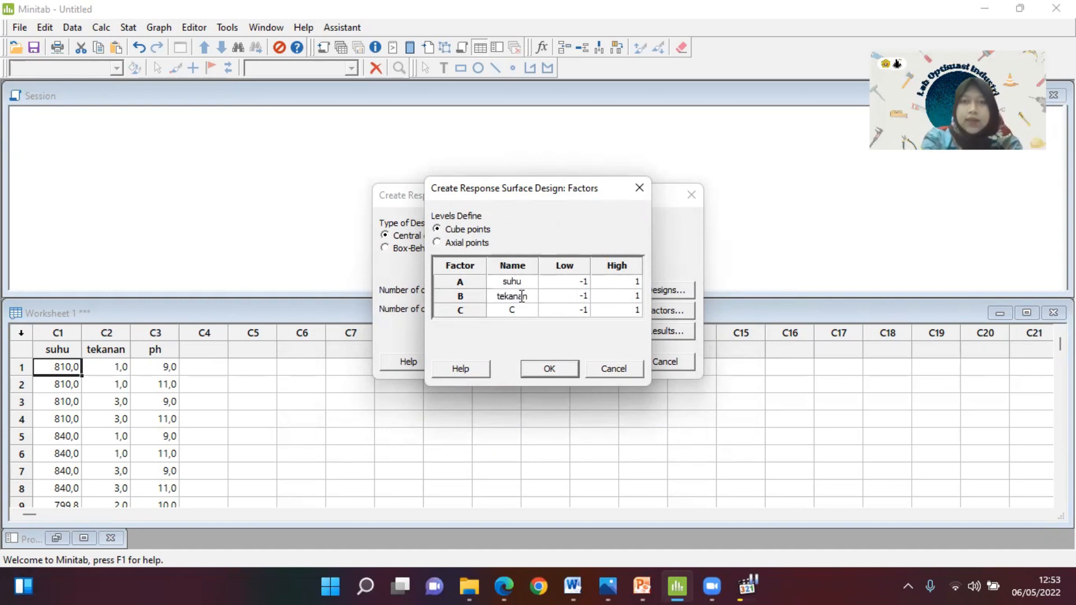
{"action": "type", "text": "ph"}
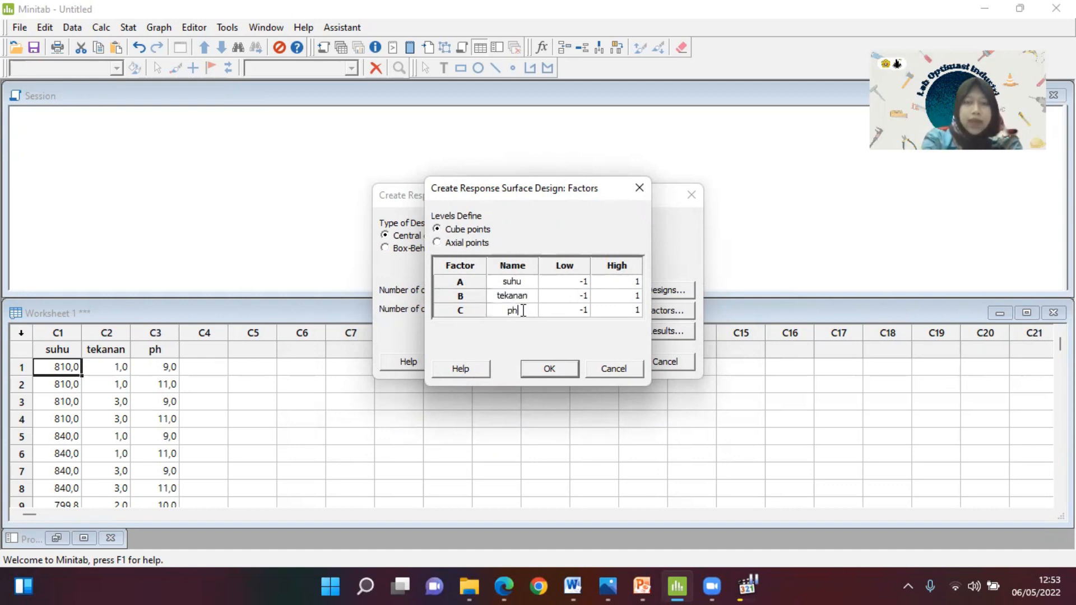
{"action": "left_click", "coordinate": [556, 367]}
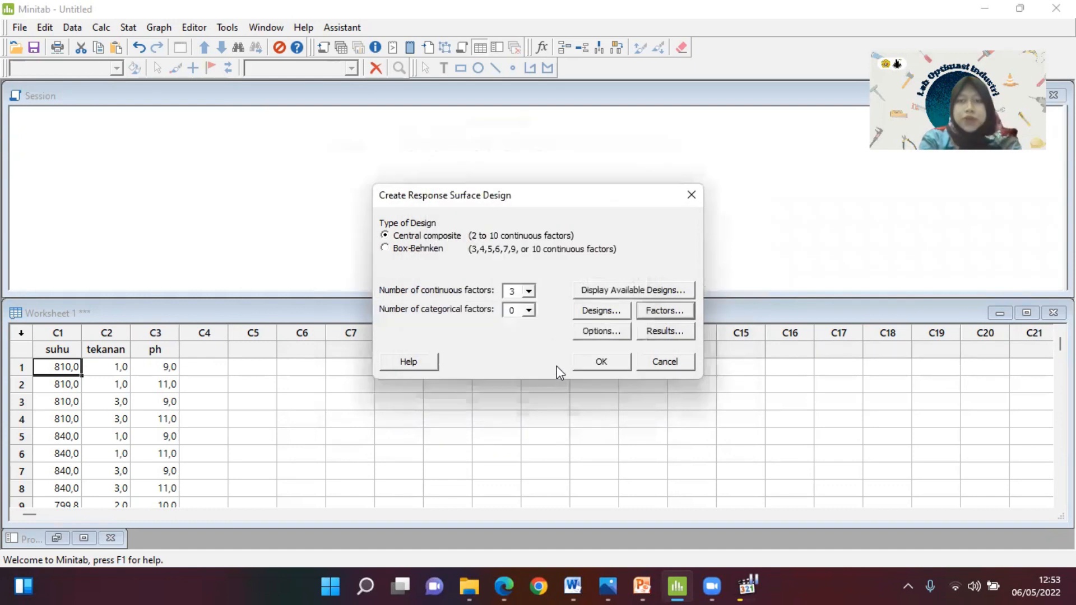
- Set the design's printed results to the summary table and design table
{"action": "left_click", "coordinate": [674, 332]}
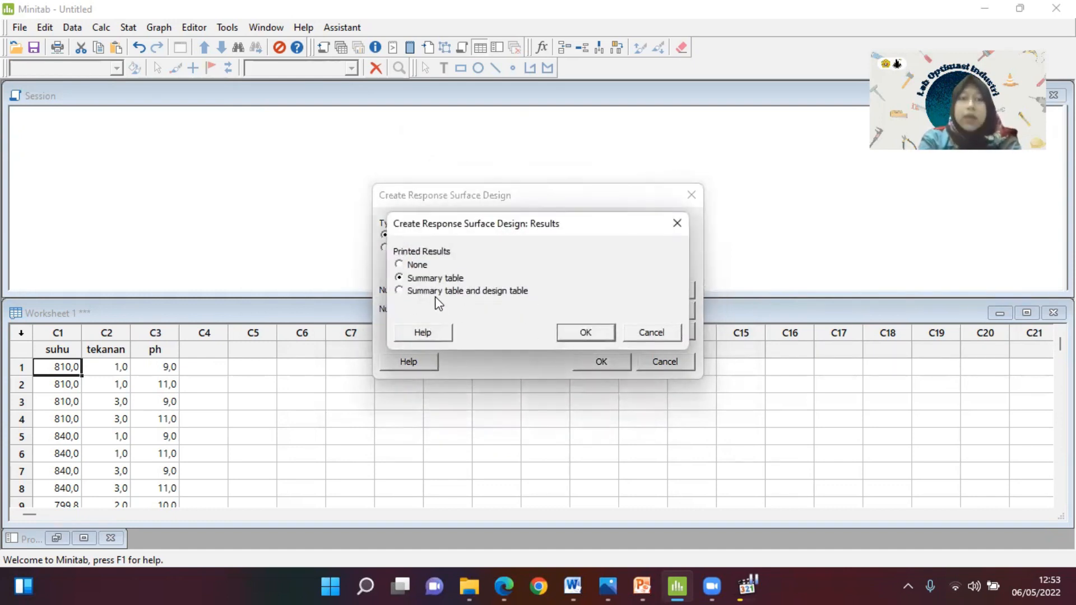
{"action": "left_click", "coordinate": [462, 295]}
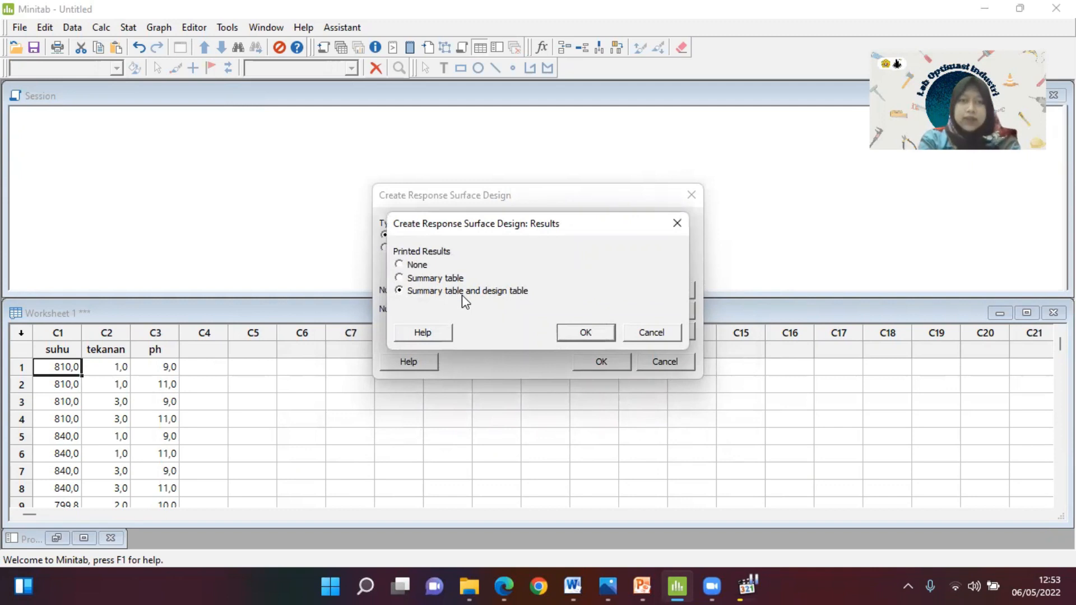
{"action": "left_click", "coordinate": [592, 333]}
- Turn off run randomization, keep storing the design in the worksheet, and generate the central composite design
{"action": "left_click", "coordinate": [594, 333]}
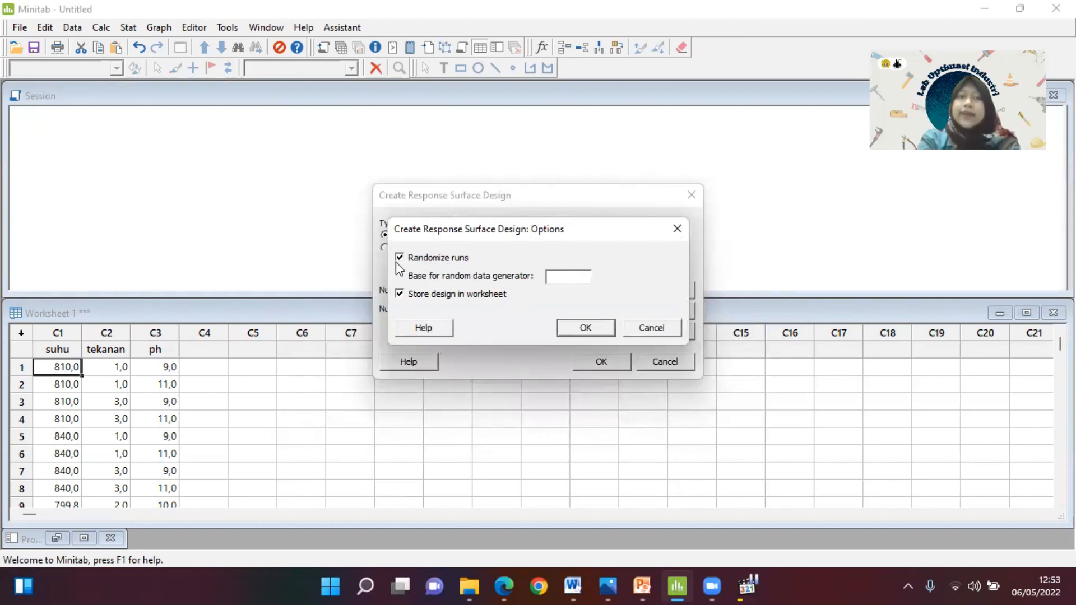
{"action": "left_click", "coordinate": [399, 259]}
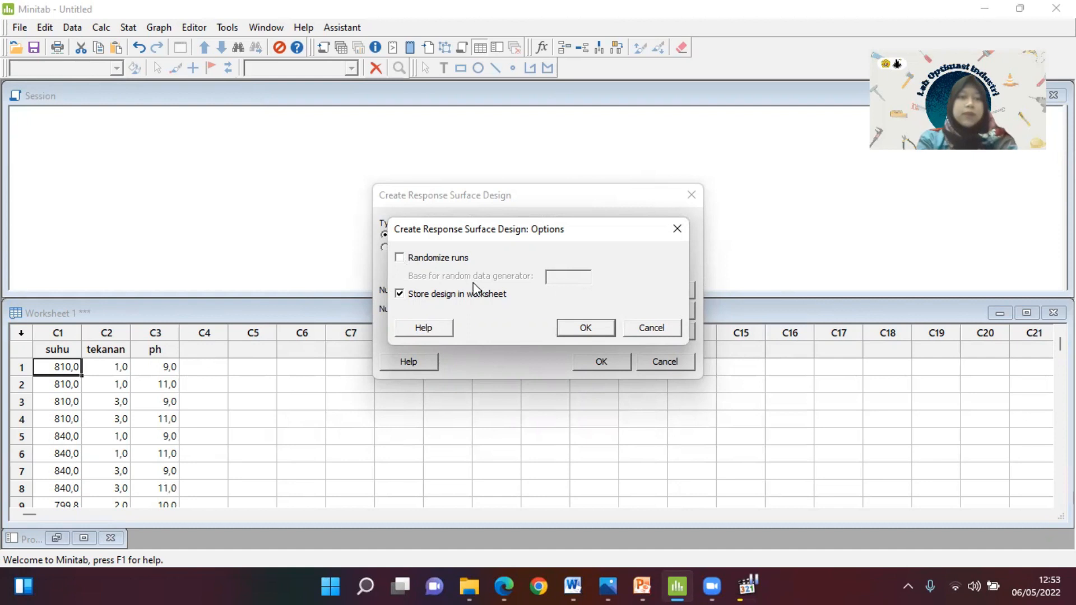
{"action": "left_click", "coordinate": [598, 327]}
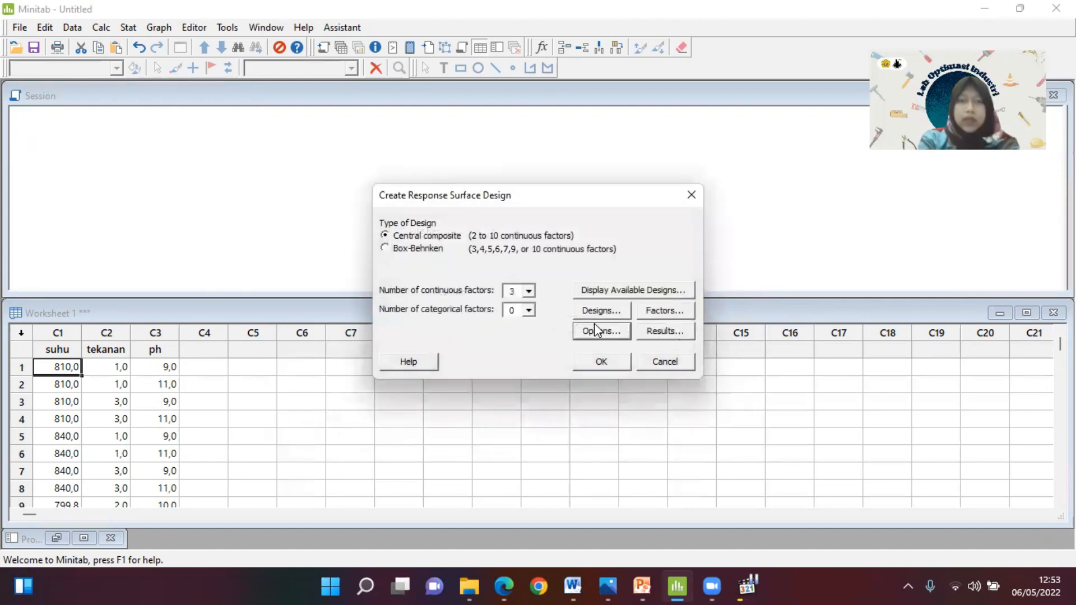
{"action": "left_click", "coordinate": [602, 362]}
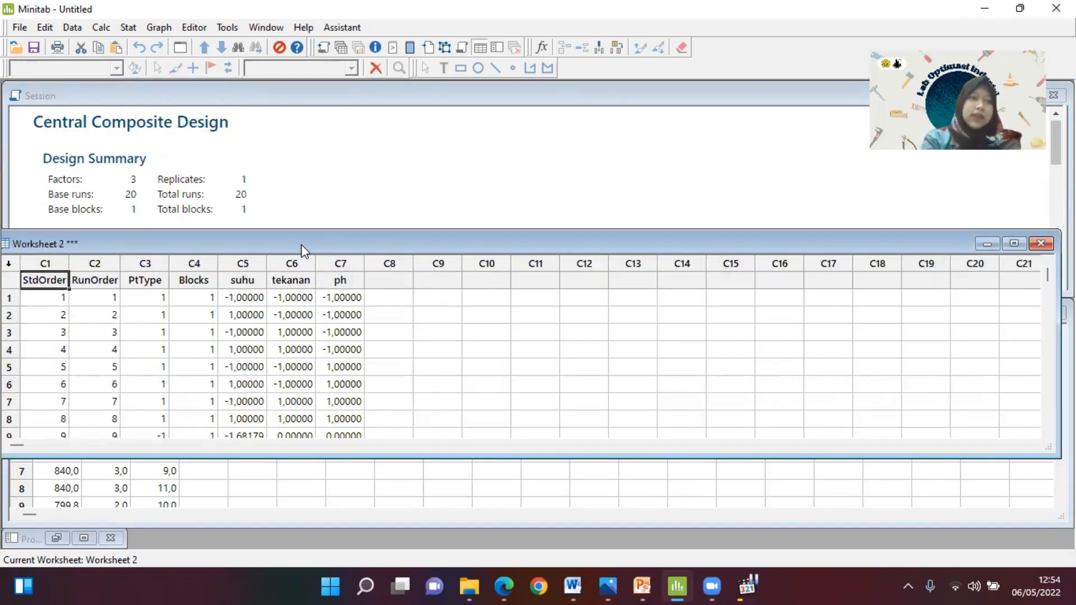
- Name column C8 of the new design worksheet "penumbuhan kristal"
{"action": "left_click_drag", "start_coordinate": [301, 244], "coordinate": [340, 258]}
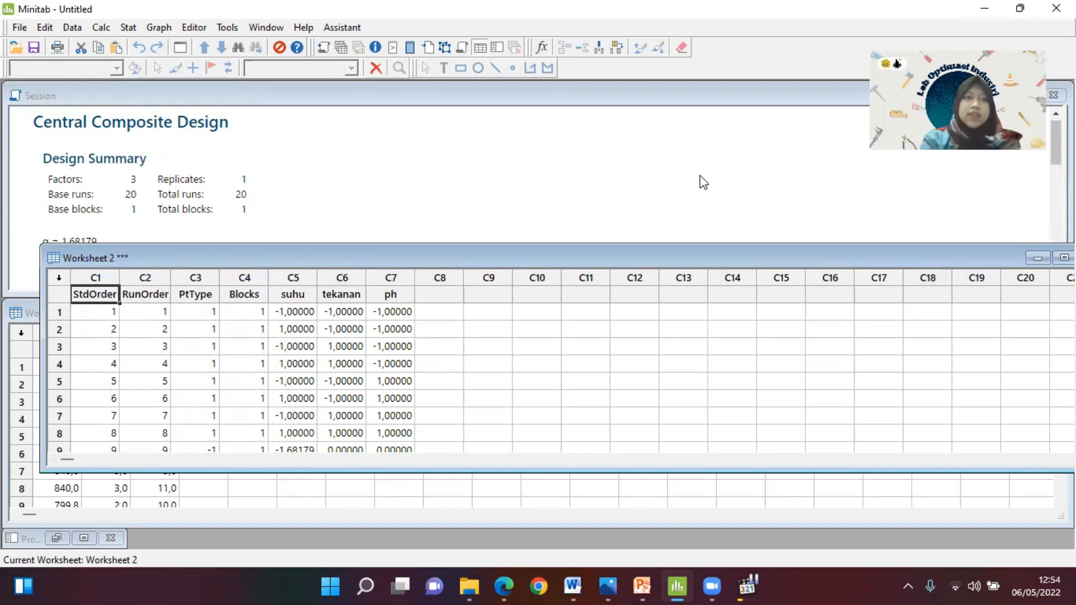
{"action": "left_click_drag", "start_coordinate": [1056, 141], "coordinate": [1056, 171]}
{"action": "left_click", "coordinate": [486, 362]}
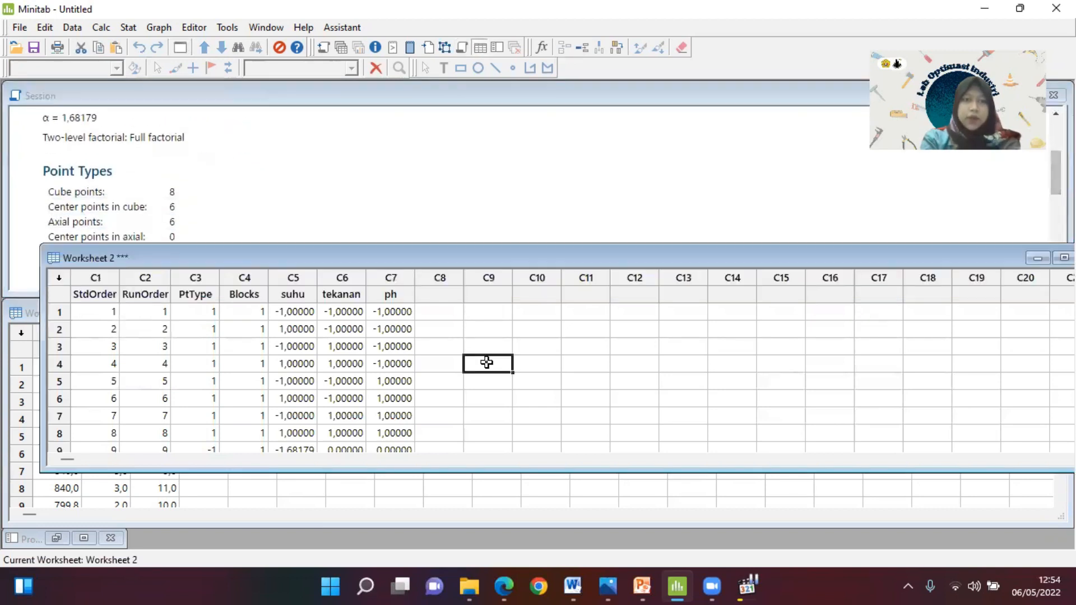
{"action": "left_click", "coordinate": [438, 291]}
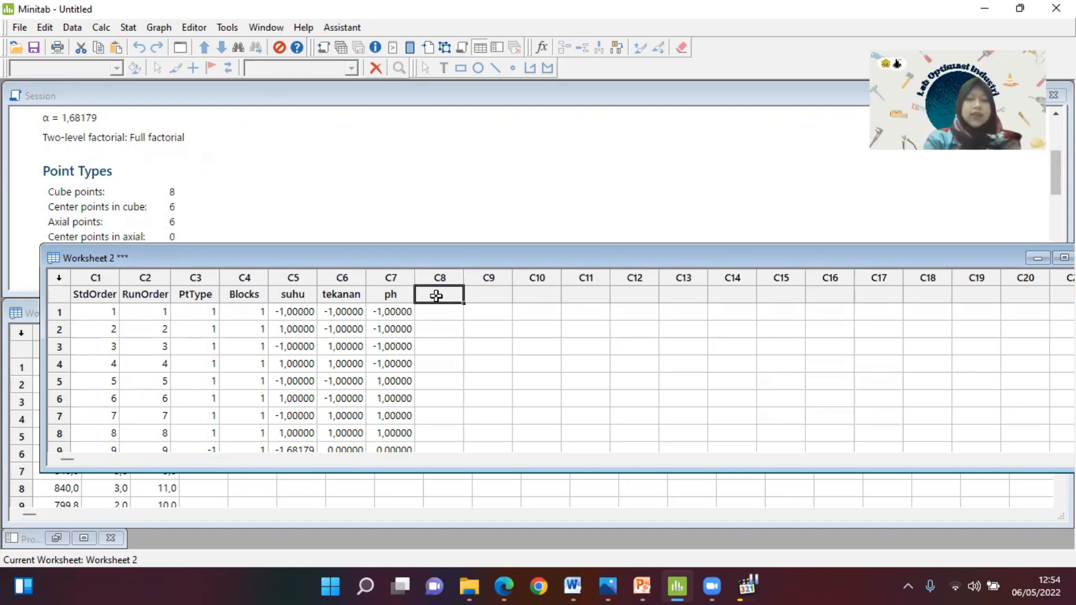
{"action": "type", "text": "pen"}
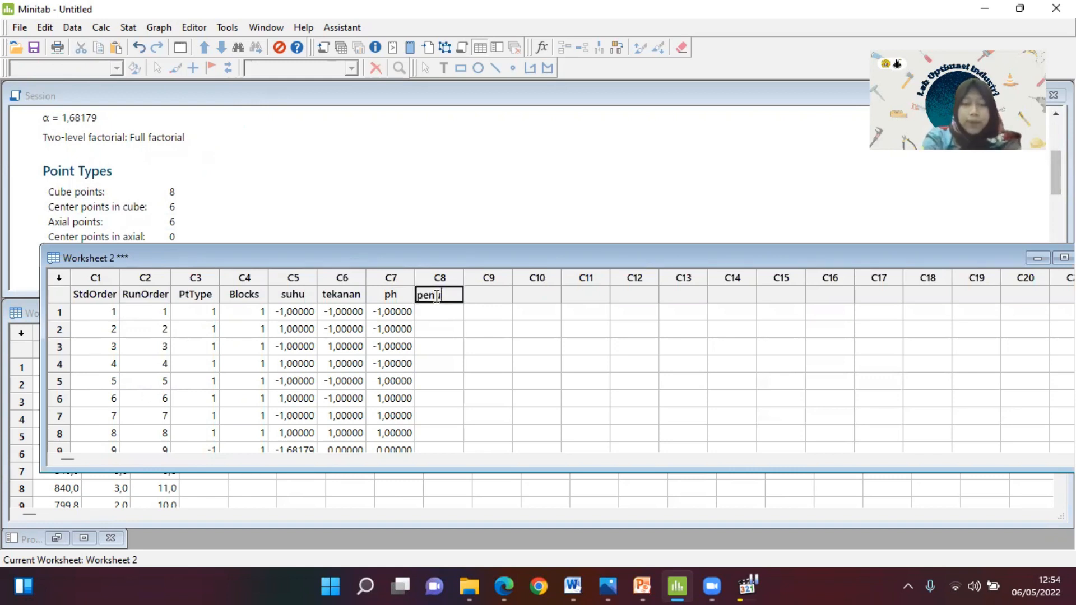
{"action": "type", "text": "umbuha"}
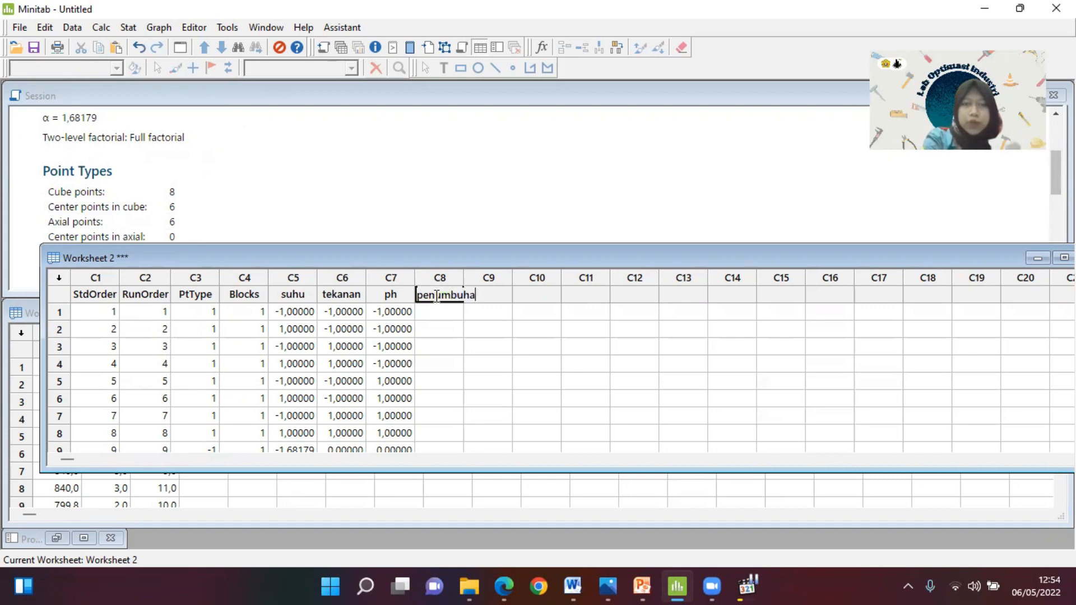
{"action": "type", "text": "n kristan"}
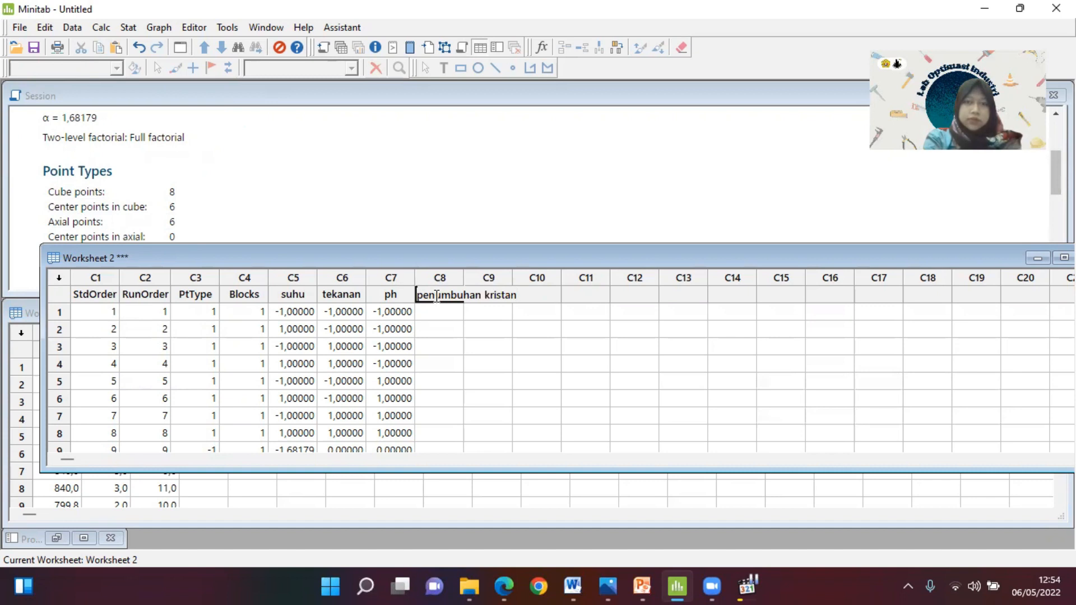
{"action": "key", "text": "BackSpace"}
{"action": "type", "text": "l"}
- Copy the Penumbuhan Kristal (y1) values from the Word table into Minitab's penumbuhan kristal column, starting at row 1
{"action": "left_click", "coordinate": [447, 312]}
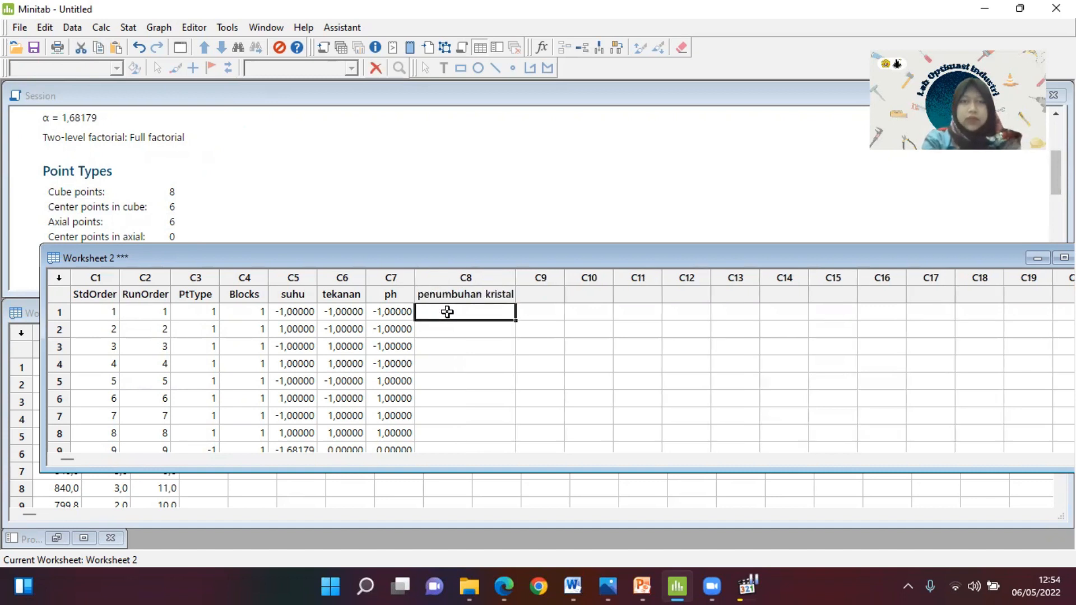
{"action": "mouse_move", "coordinate": [578, 580]}
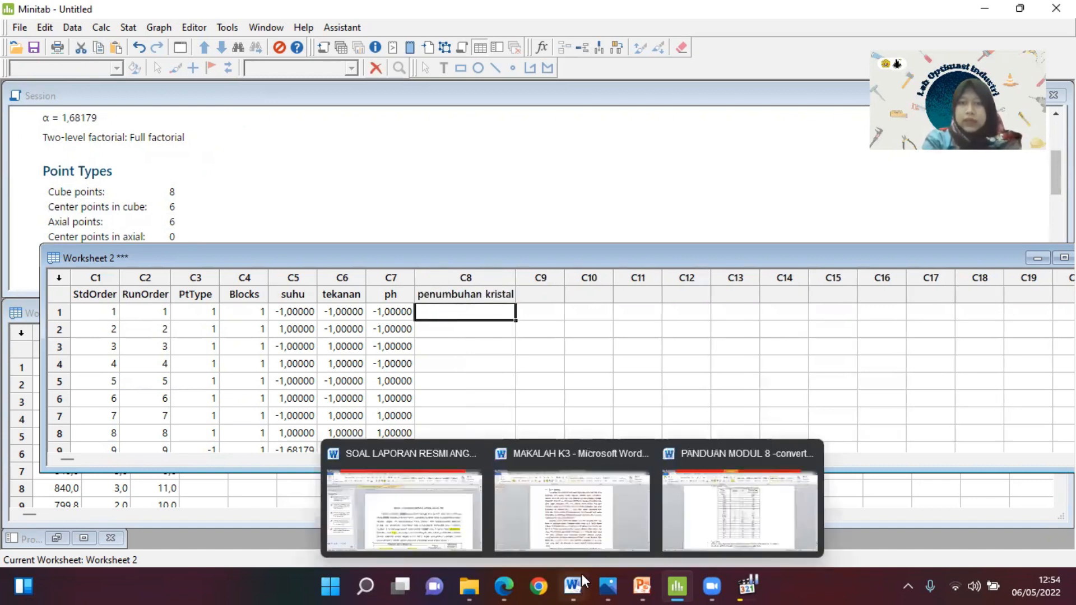
{"action": "left_click", "coordinate": [711, 525]}
{"action": "left_click_drag", "start_coordinate": [614, 184], "coordinate": [635, 467]}
{"action": "key", "text": "ctrl+c"}
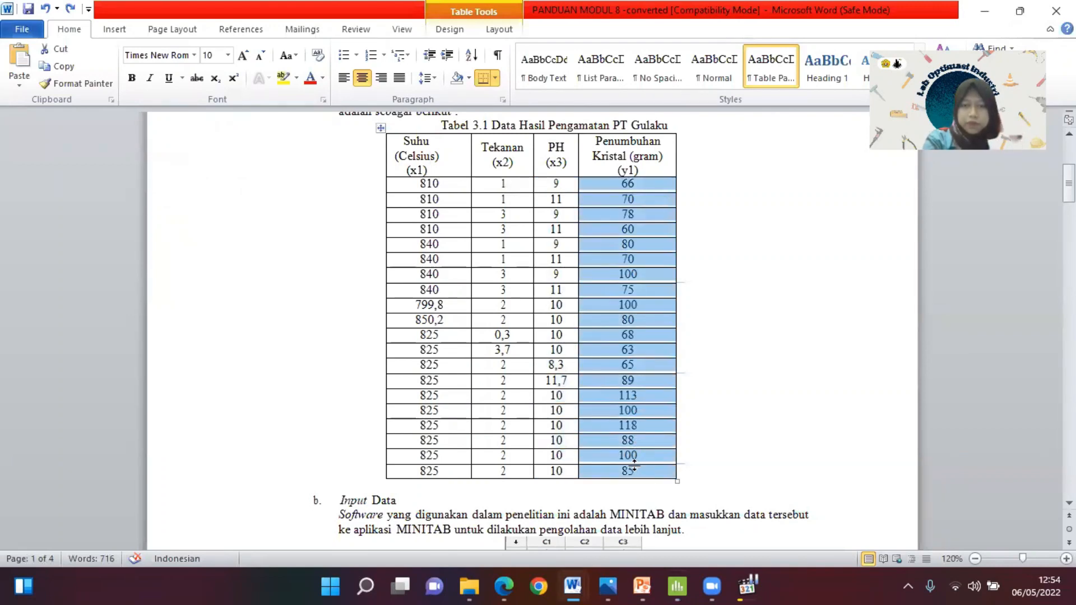
{"action": "mouse_move", "coordinate": [677, 586]}
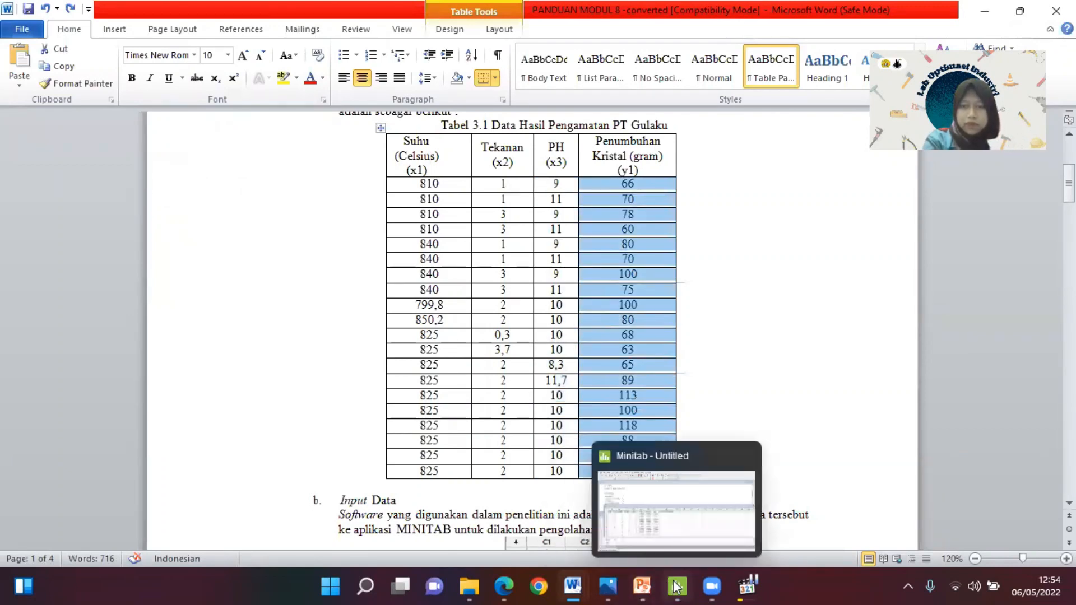
{"action": "left_click", "coordinate": [628, 523]}
{"action": "key", "text": "ctrl+v"}
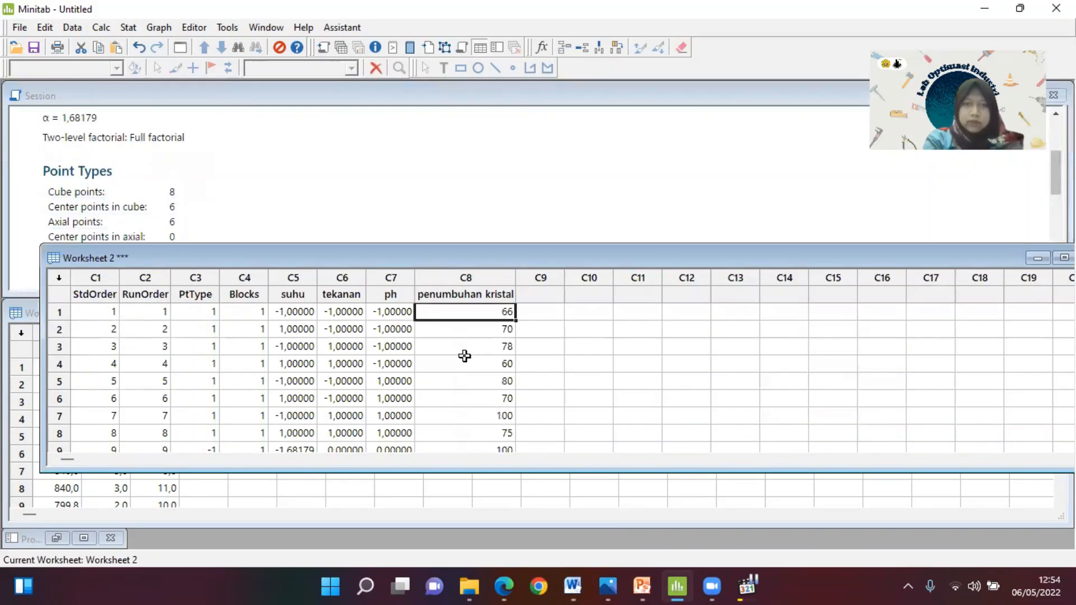
{"action": "left_click", "coordinate": [527, 343]}
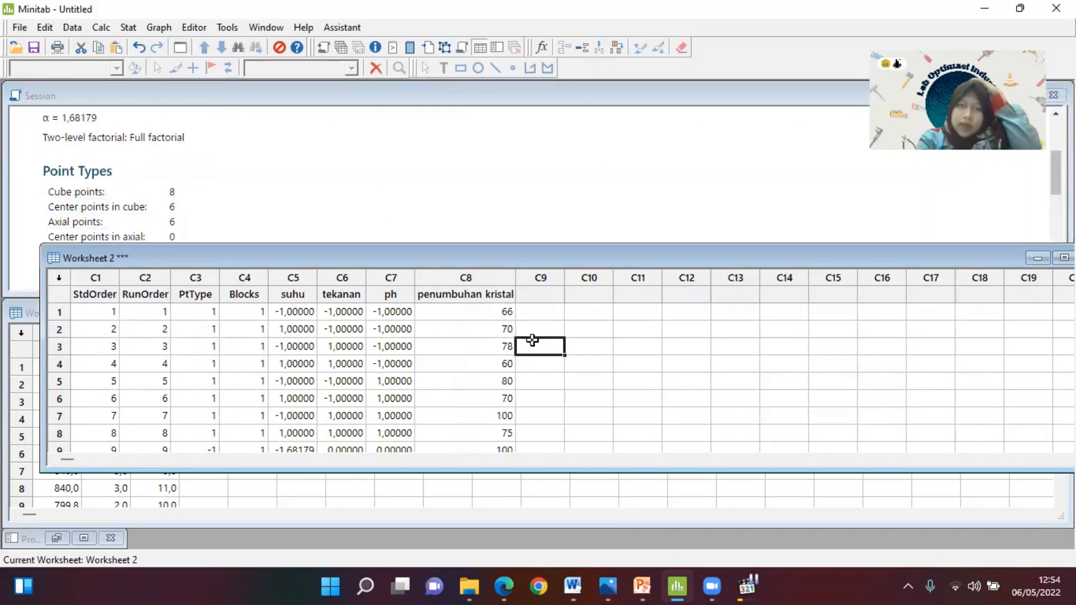
{"action": "left_click", "coordinate": [455, 316]}
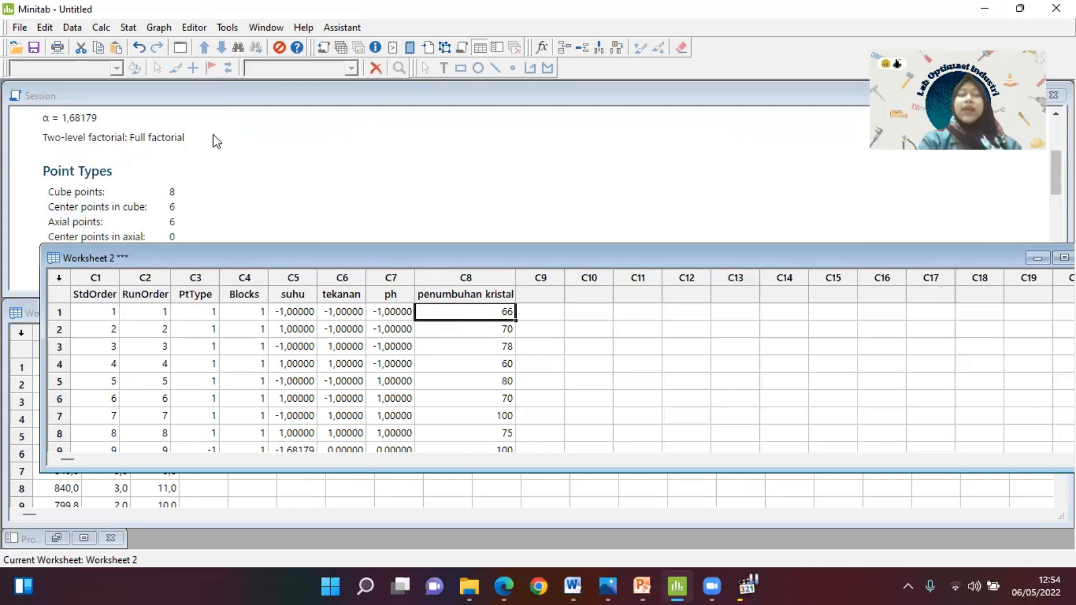
- Analyze the response surface design with "penumbuhan kristal" as the response, keeping the default settings
{"action": "left_click", "coordinate": [129, 28]}
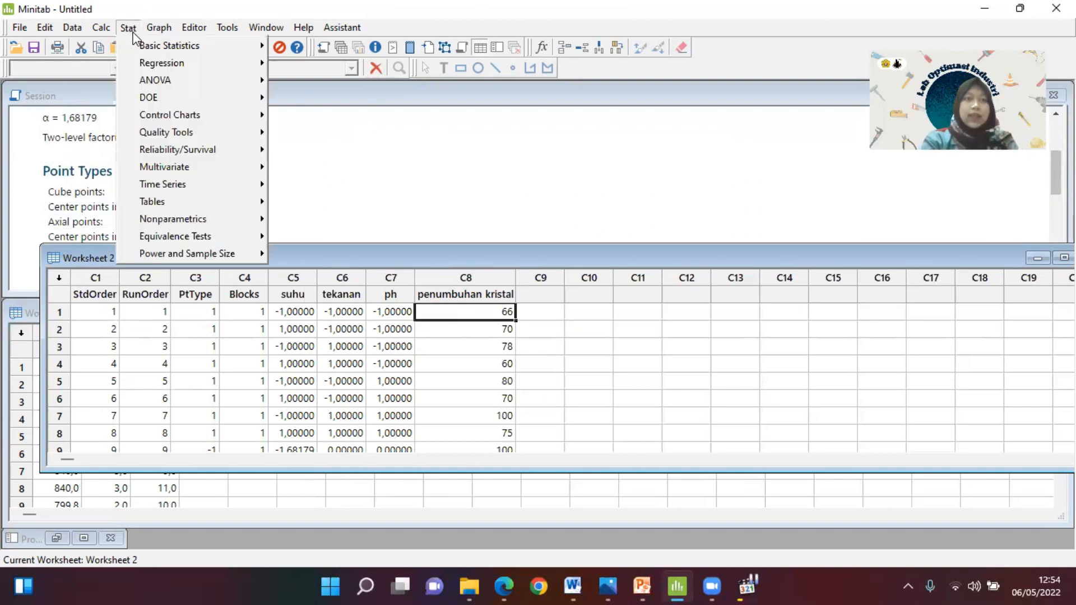
{"action": "mouse_move", "coordinate": [194, 99]}
{"action": "mouse_move", "coordinate": [322, 128]}
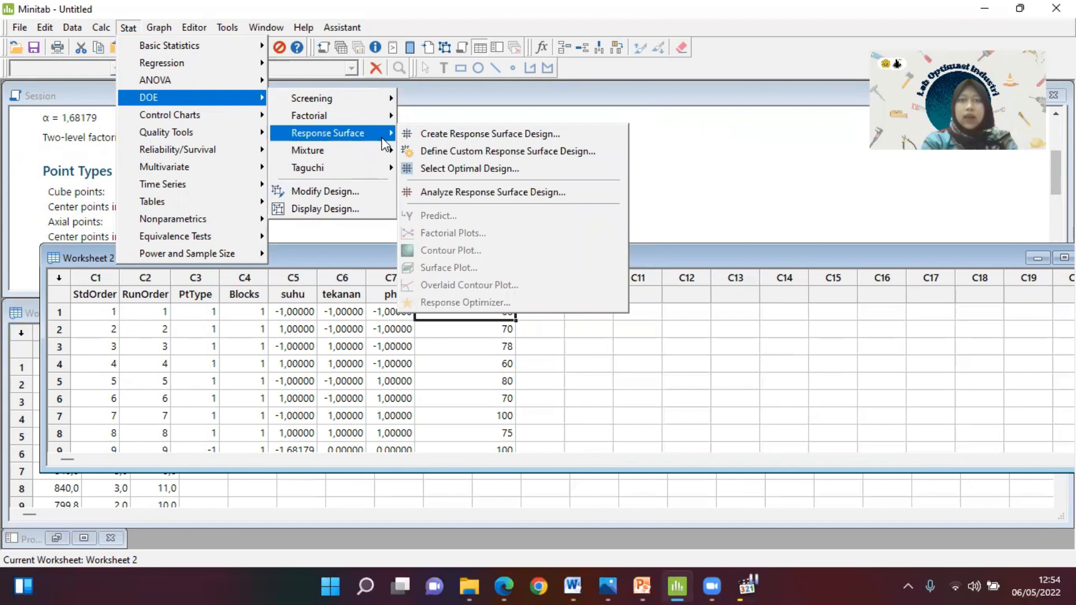
{"action": "left_click", "coordinate": [430, 193]}
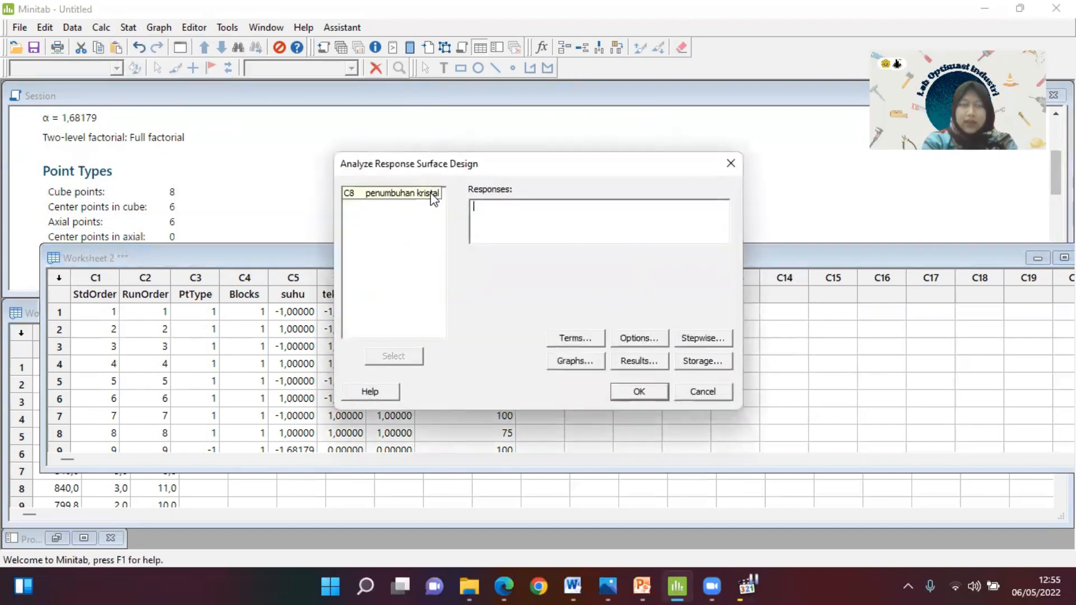
{"action": "double_click", "coordinate": [431, 194]}
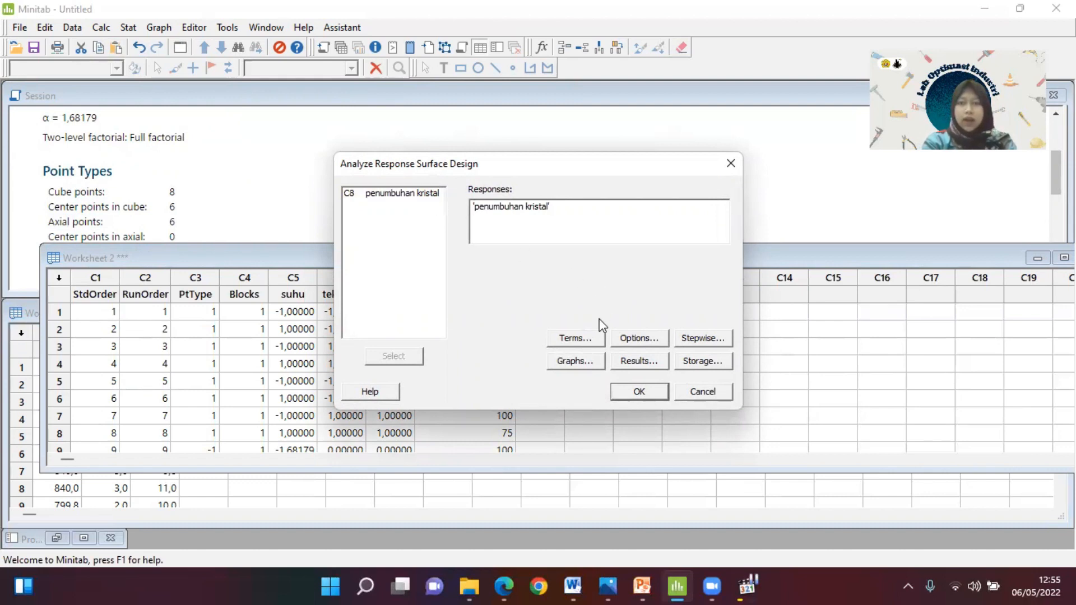
{"action": "left_click", "coordinate": [638, 393]}
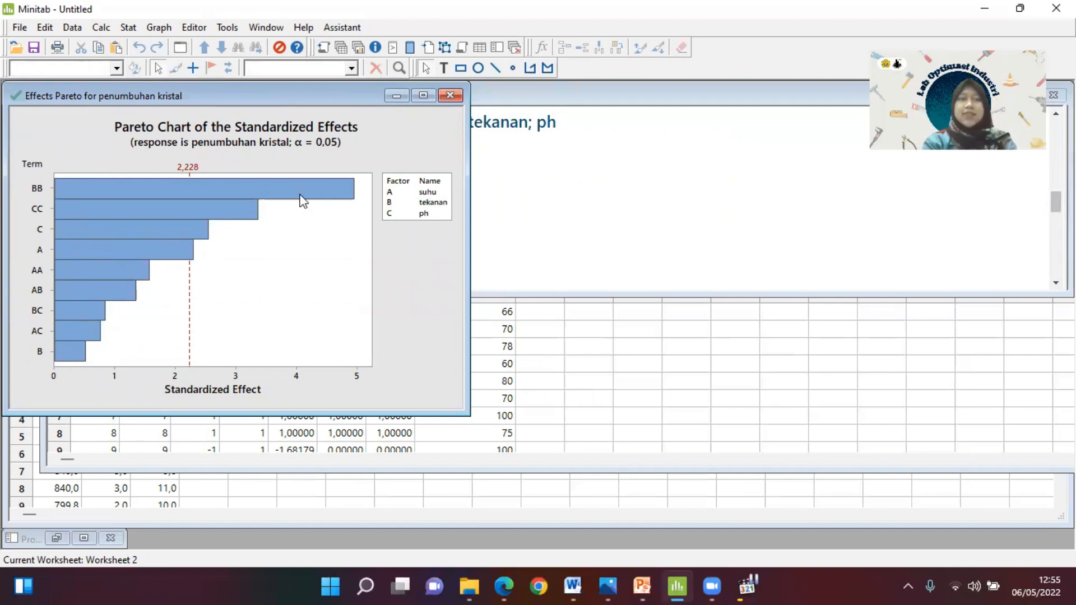
- Examine the Pareto chart of standardized effects for penumbuhan kristal, and move its window aside to uncover the session output
{"action": "mouse_move", "coordinate": [72, 211]}
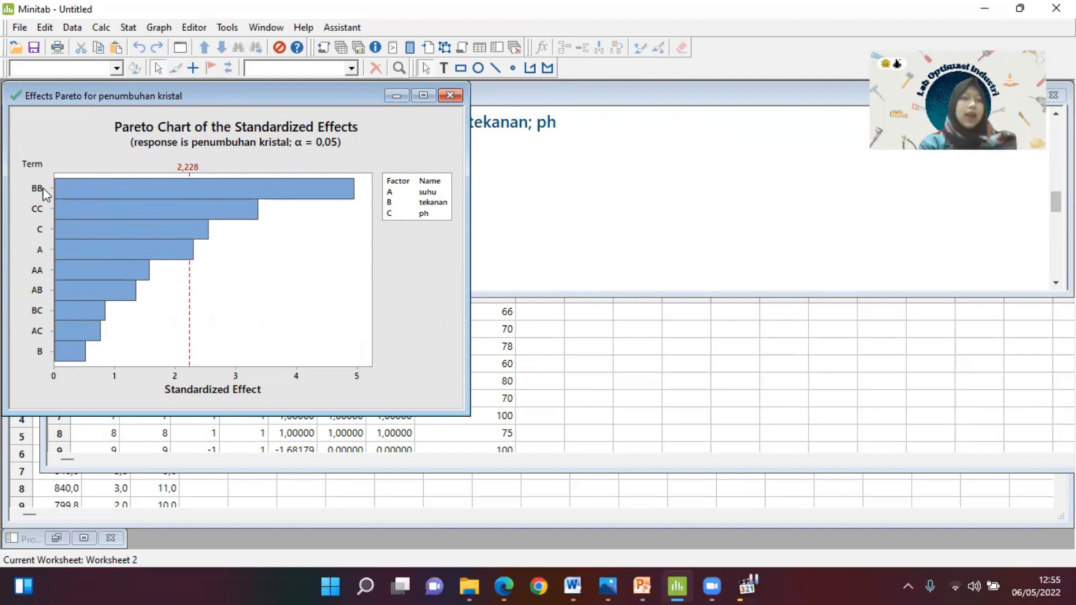
{"action": "mouse_move", "coordinate": [217, 185]}
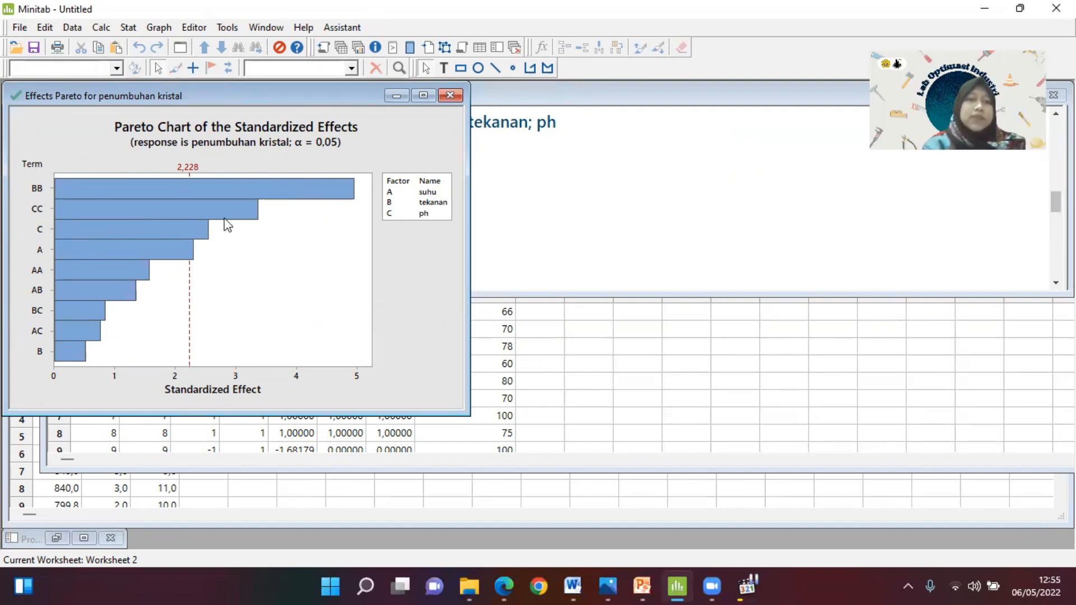
{"action": "mouse_move", "coordinate": [227, 225]}
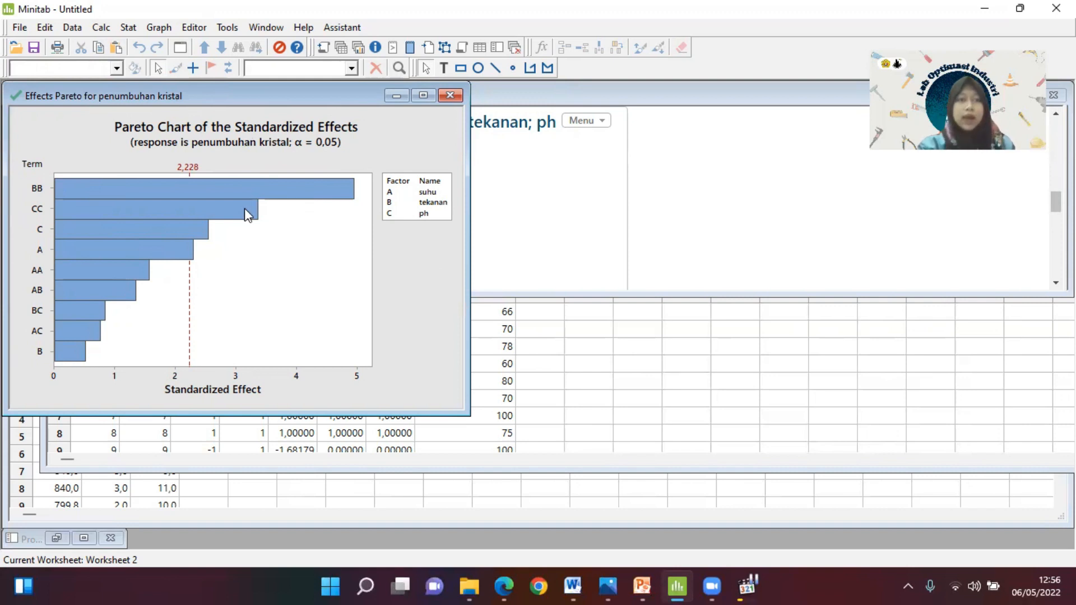
{"action": "mouse_move", "coordinate": [245, 209]}
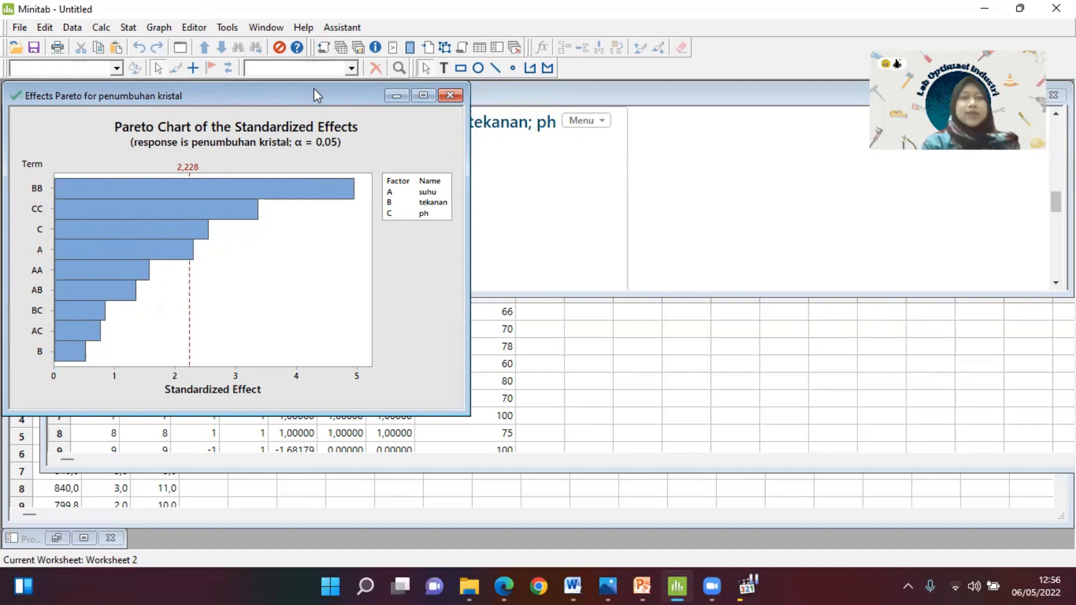
{"action": "left_click_drag", "start_coordinate": [318, 89], "coordinate": [714, 87]}
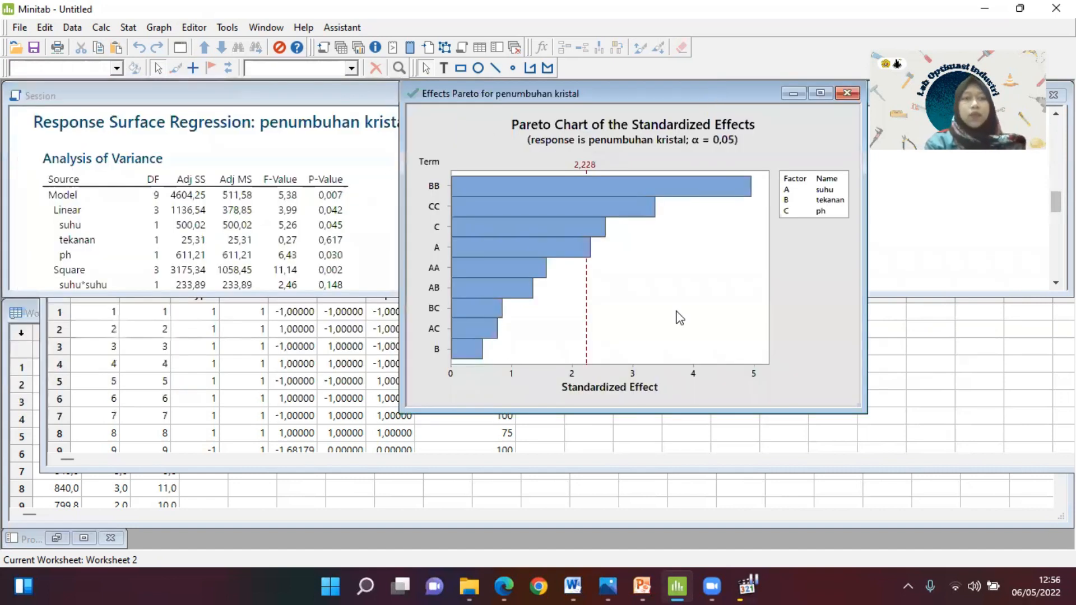
- Review the response surface regression output from the analysis of variance down to the regression equation in uncoded units
{"action": "left_click", "coordinate": [127, 31]}
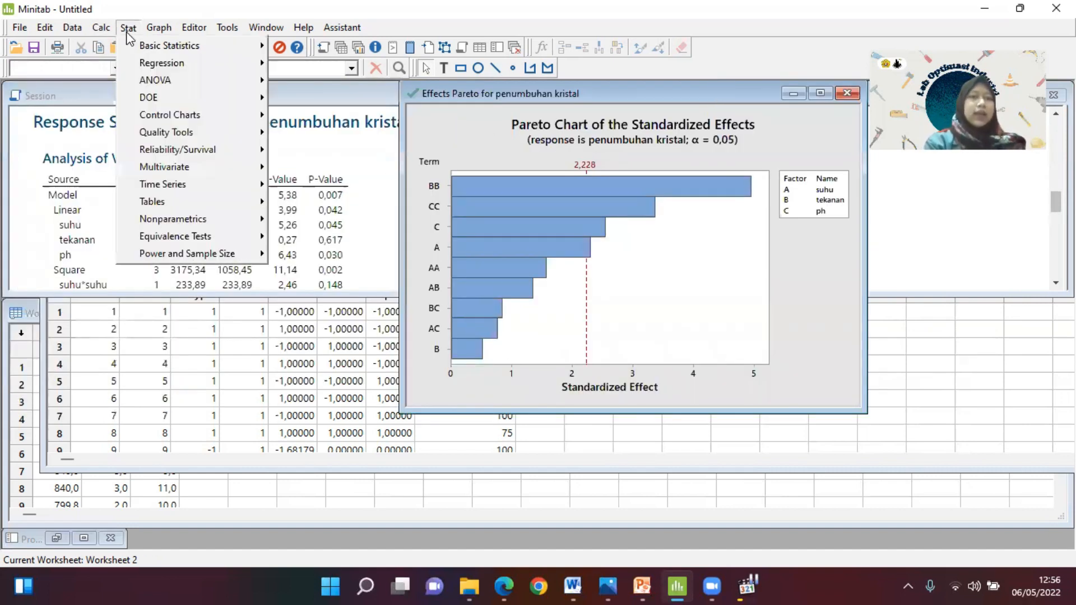
{"action": "mouse_move", "coordinate": [182, 103]}
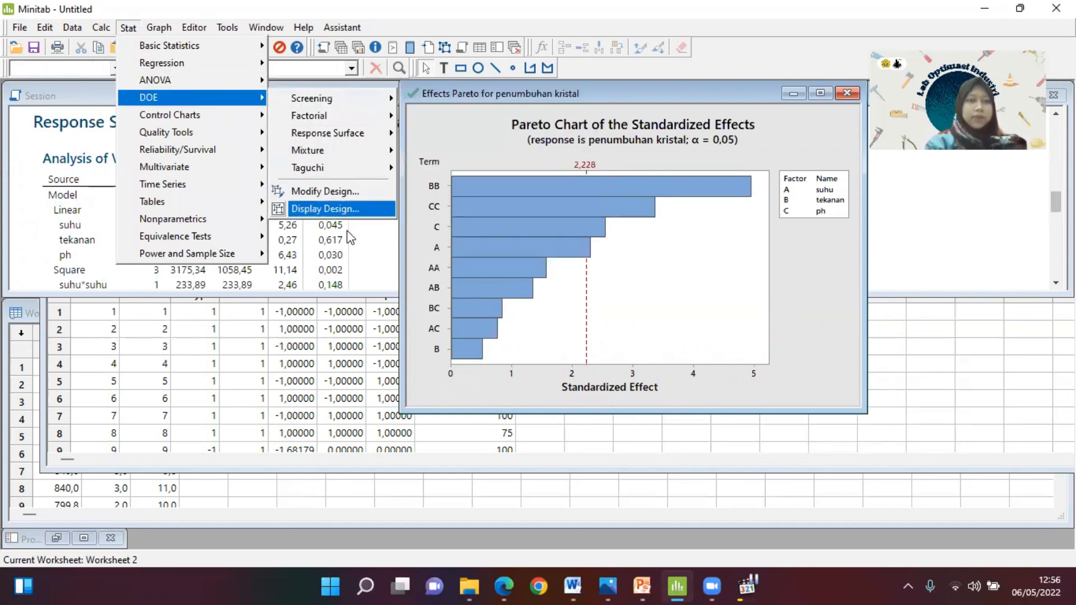
{"action": "left_click", "coordinate": [374, 258]}
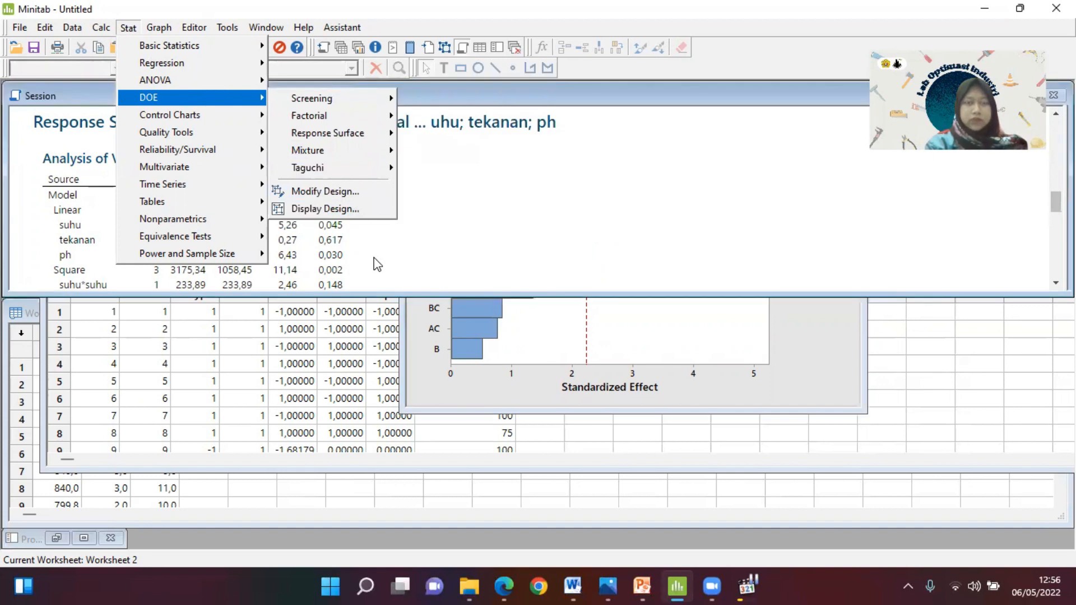
{"action": "left_click", "coordinate": [377, 264]}
{"action": "scroll", "coordinate": [373, 259], "scroll_direction": "down", "scroll_amount": 3}
{"action": "scroll", "coordinate": [372, 260], "scroll_direction": "down", "scroll_amount": 10}
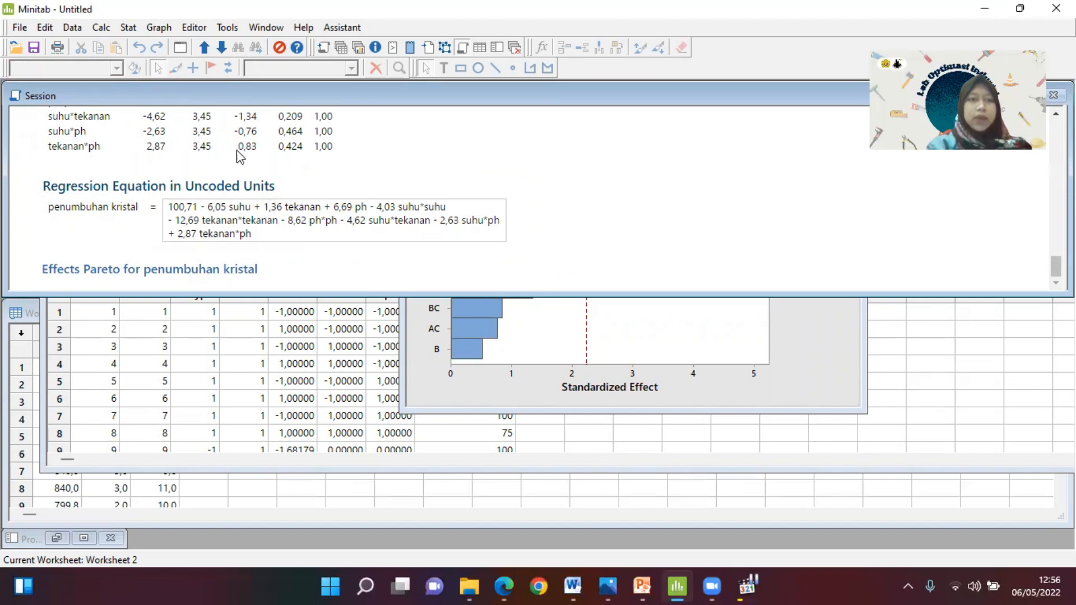
- Run the Response Optimizer on the response surface model with the goal for penumbuhan kristal set to Maximize
{"action": "left_click", "coordinate": [125, 31]}
{"action": "mouse_move", "coordinate": [163, 98]}
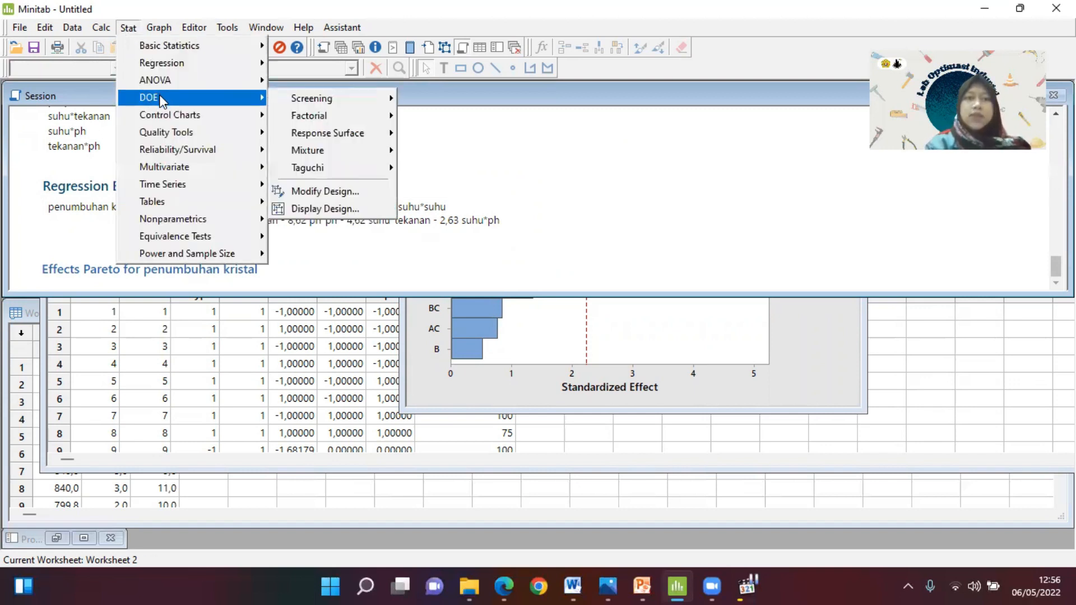
{"action": "mouse_move", "coordinate": [330, 135]}
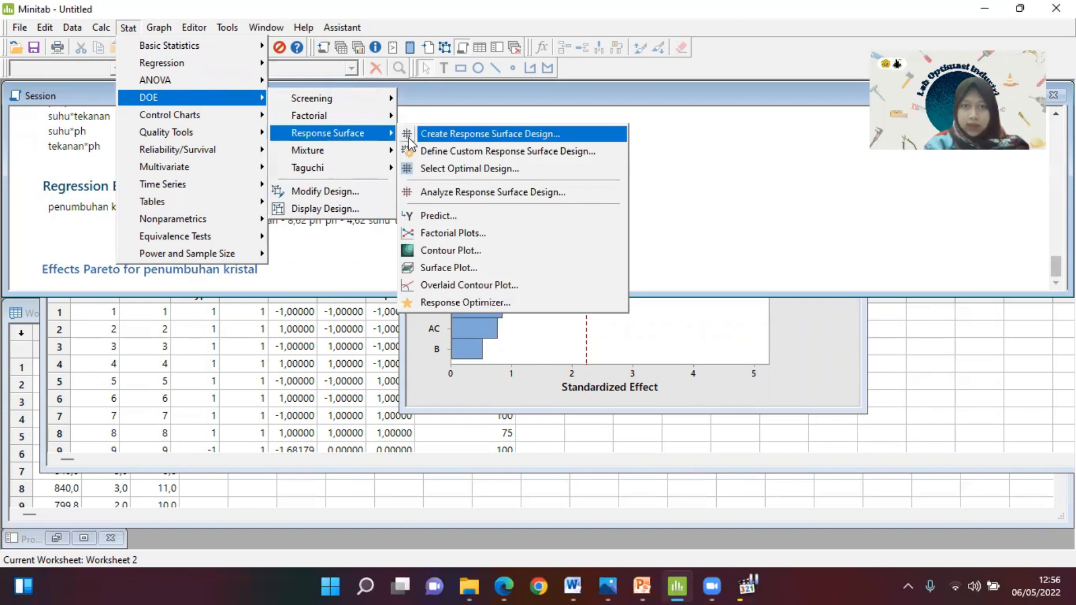
{"action": "left_click", "coordinate": [445, 302]}
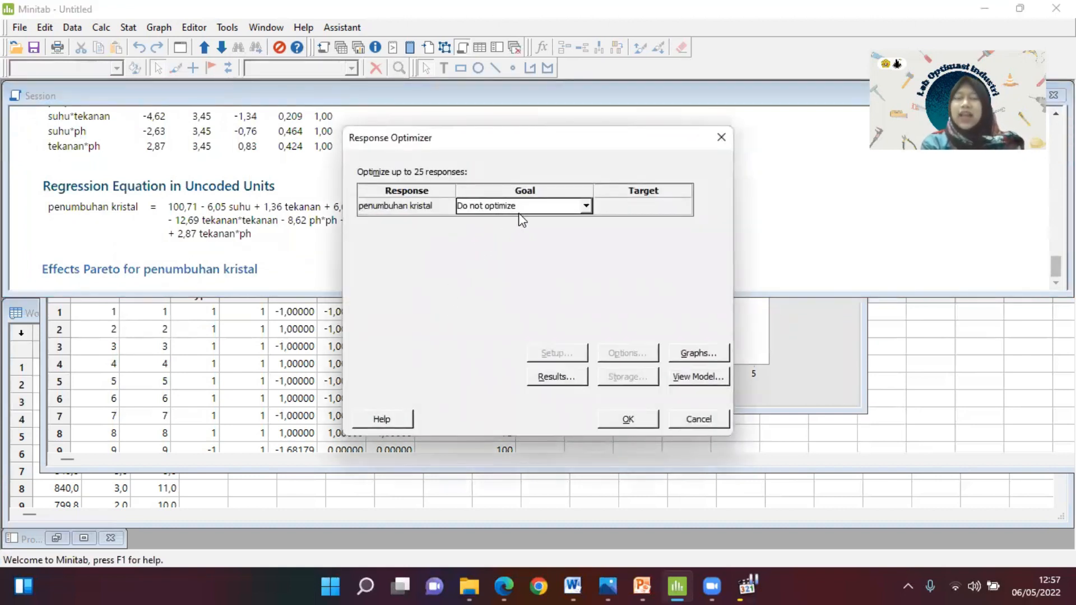
{"action": "left_click", "coordinate": [583, 211]}
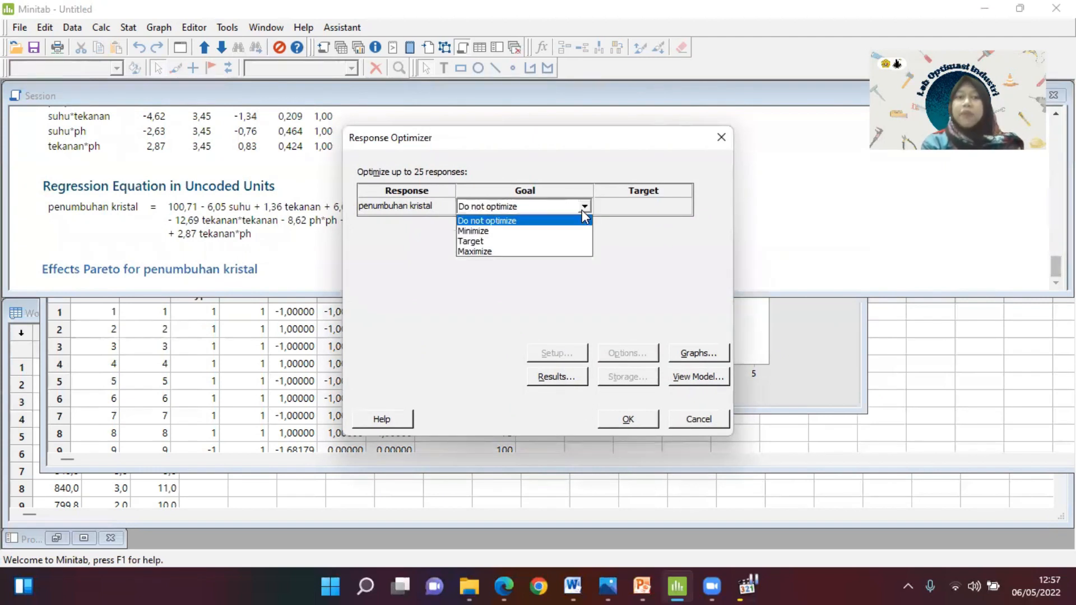
{"action": "left_click", "coordinate": [554, 247]}
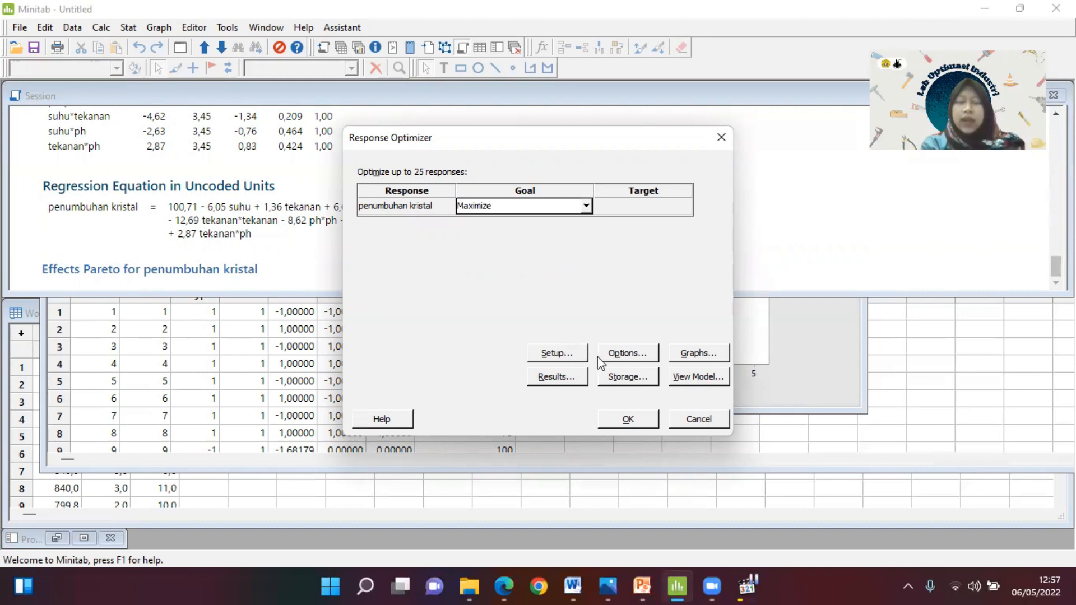
{"action": "left_click", "coordinate": [622, 420]}
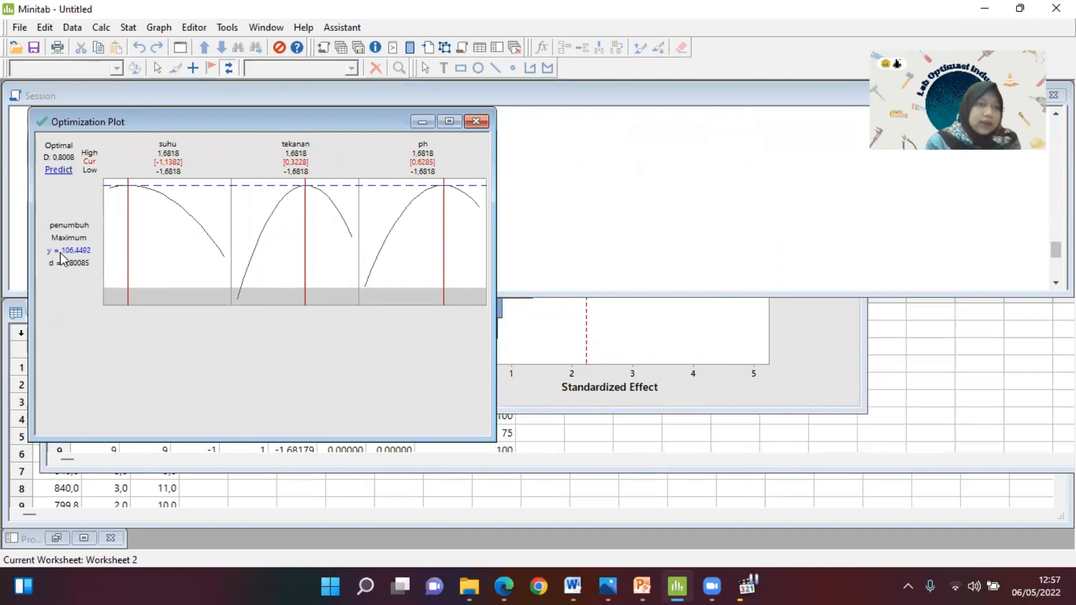
{"action": "mouse_move", "coordinate": [51, 257]}
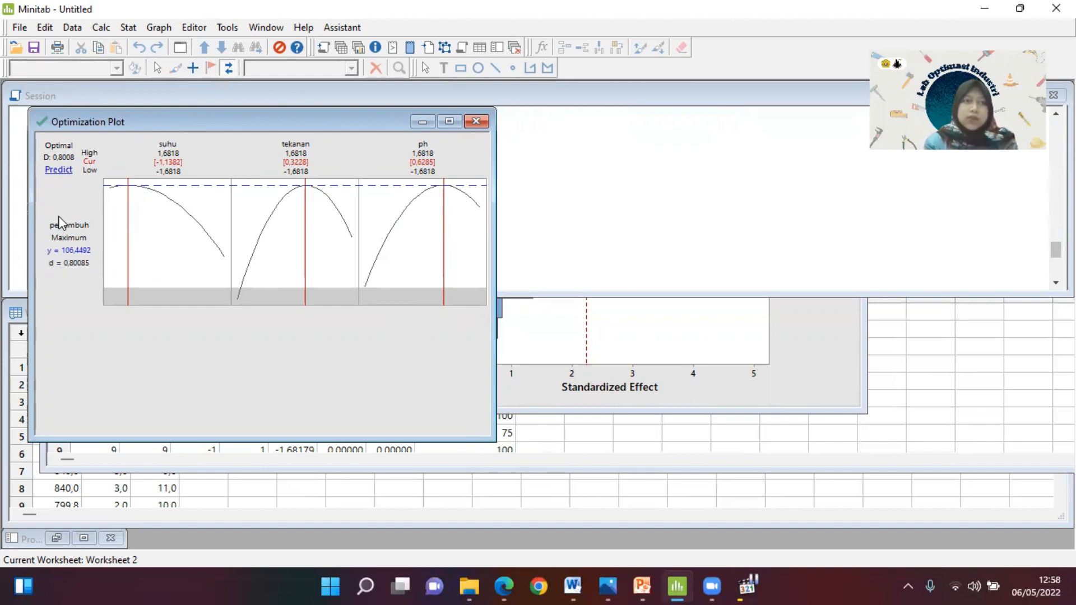
- Create a contour plot of penumbuhan kristal with suhu on the X axis and tekanan on the Y axis
{"action": "left_click", "coordinate": [128, 29]}
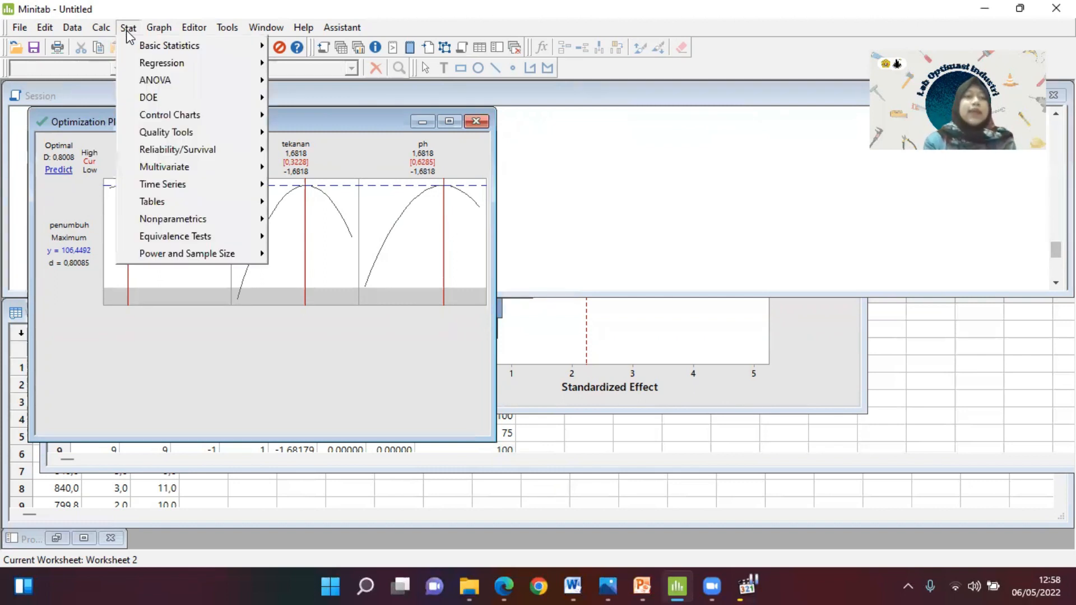
{"action": "mouse_move", "coordinate": [153, 97]}
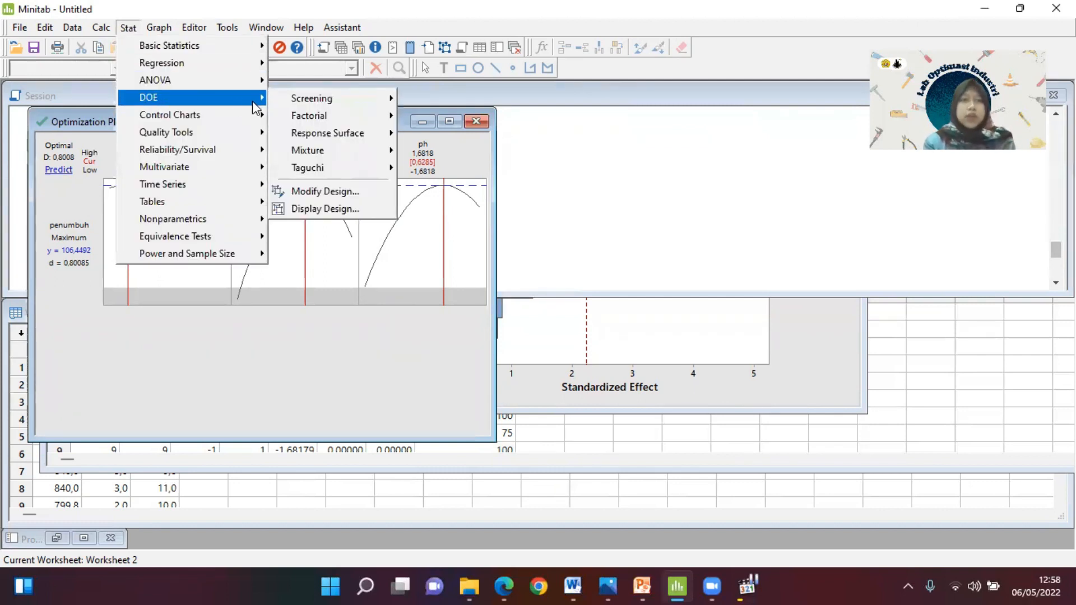
{"action": "mouse_move", "coordinate": [301, 137]}
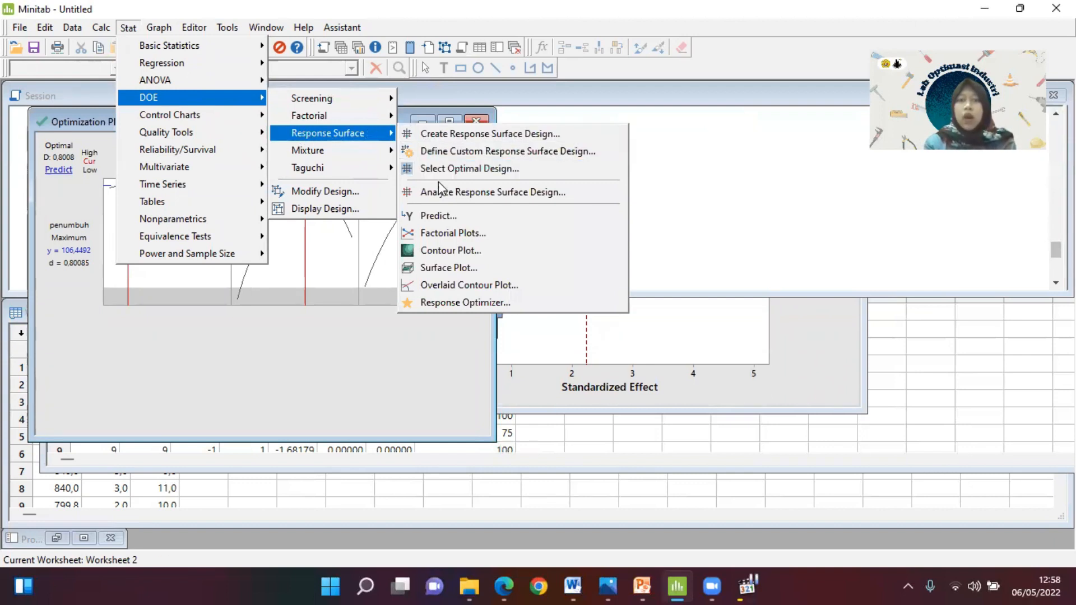
{"action": "left_click", "coordinate": [435, 247]}
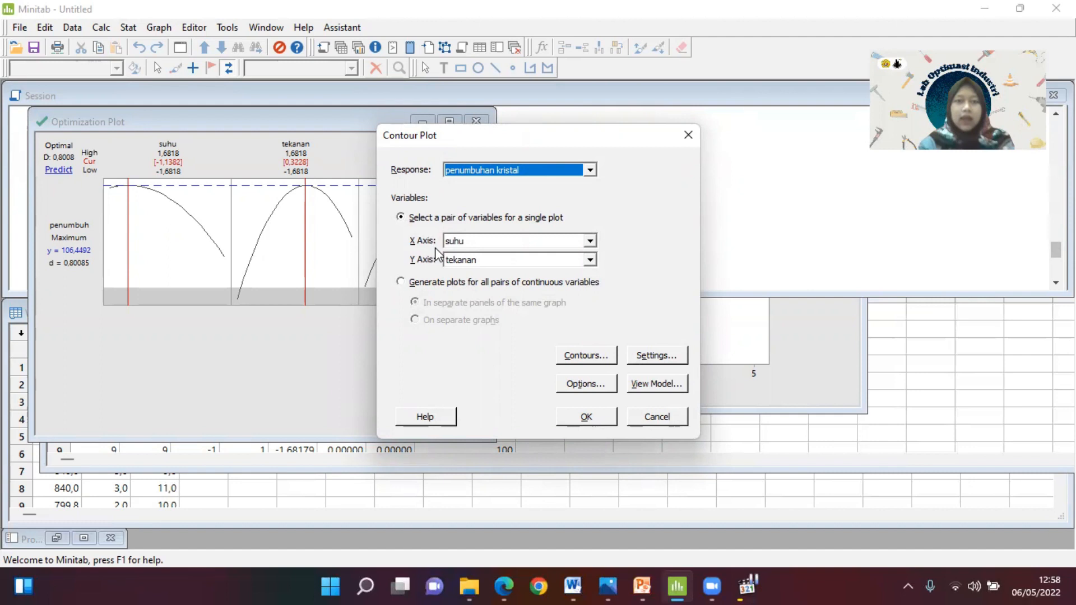
{"action": "left_click", "coordinate": [475, 242]}
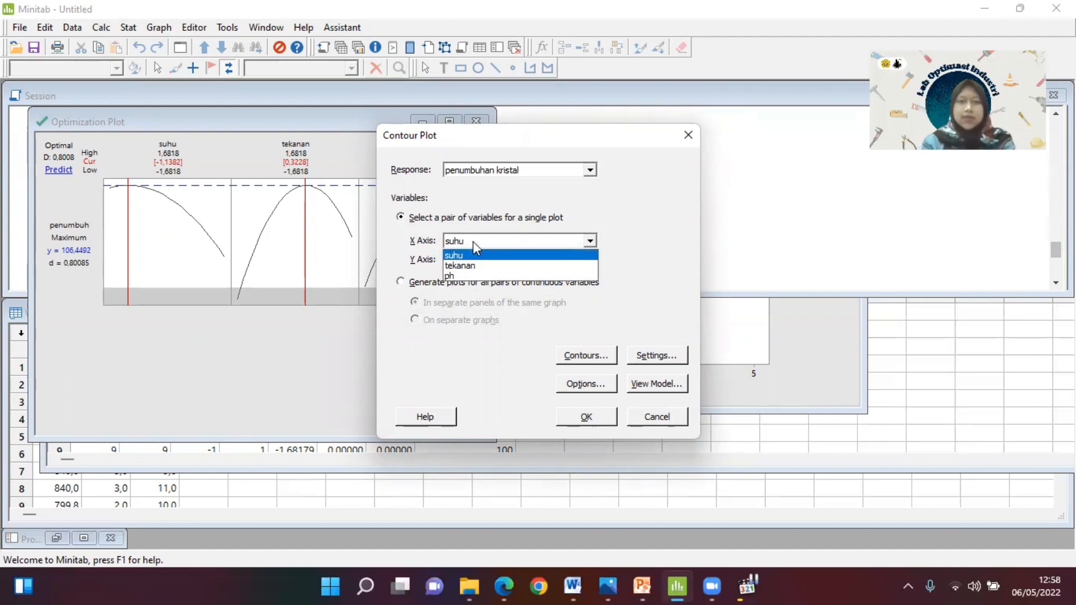
{"action": "left_click", "coordinate": [473, 254]}
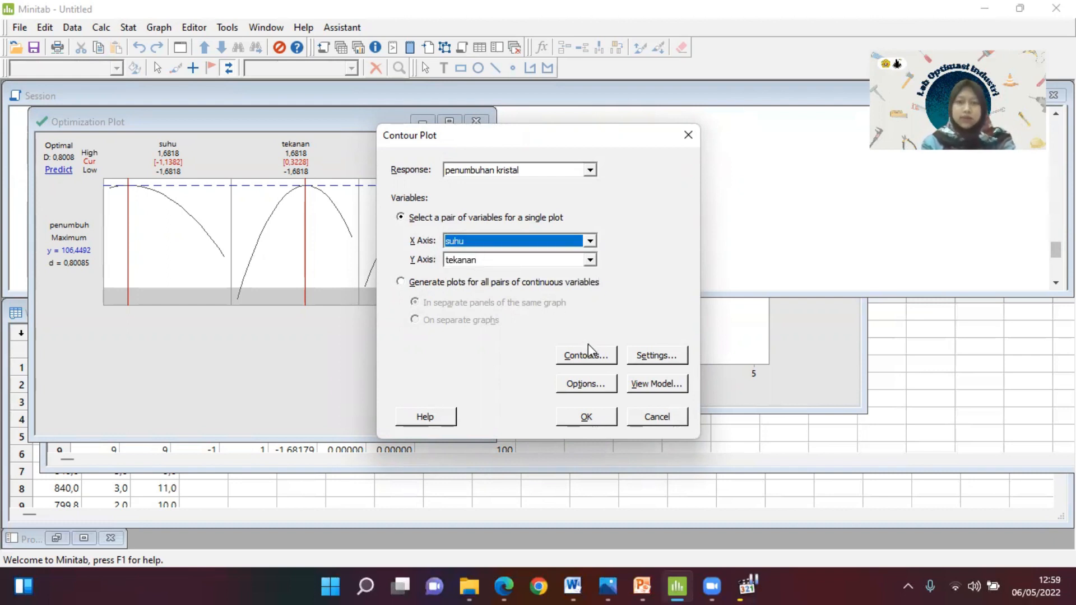
{"action": "left_click", "coordinate": [587, 419]}
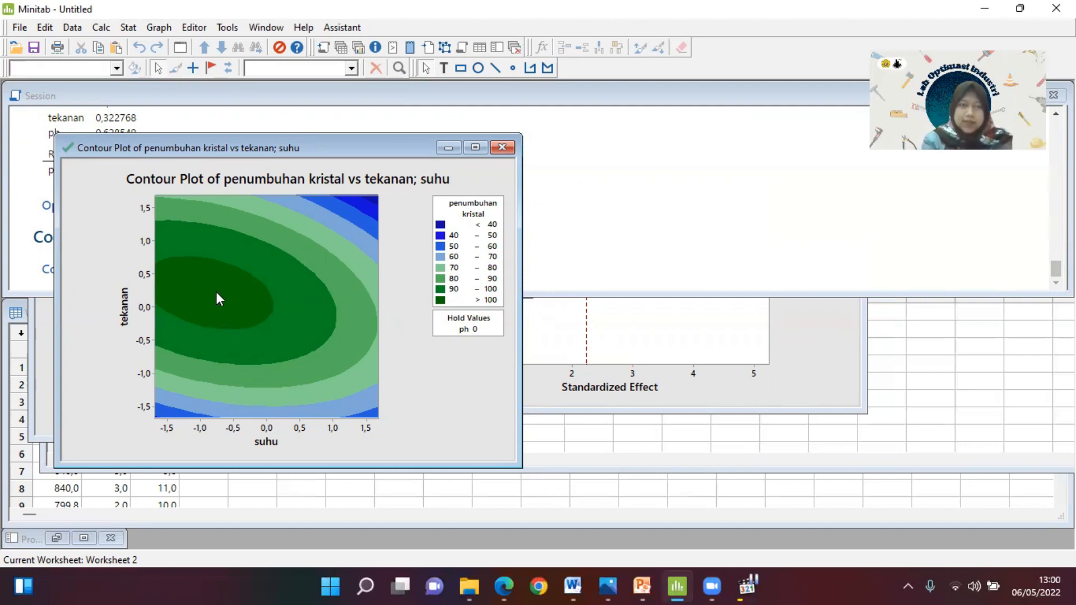
{"action": "left_click", "coordinate": [180, 287]}
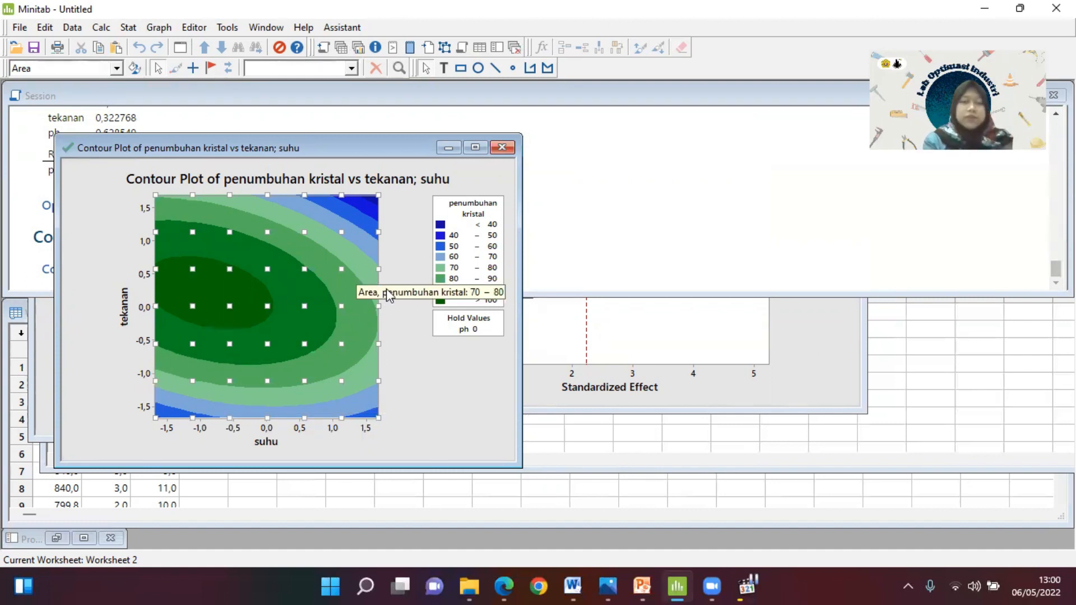
{"action": "left_click", "coordinate": [399, 307]}
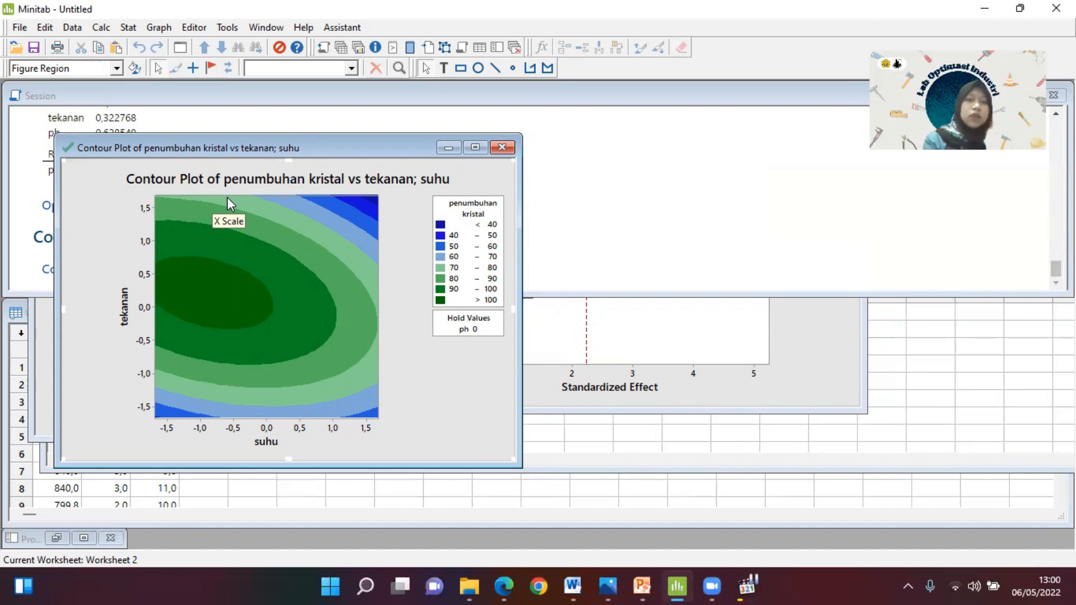
{"action": "left_click", "coordinate": [128, 29]}
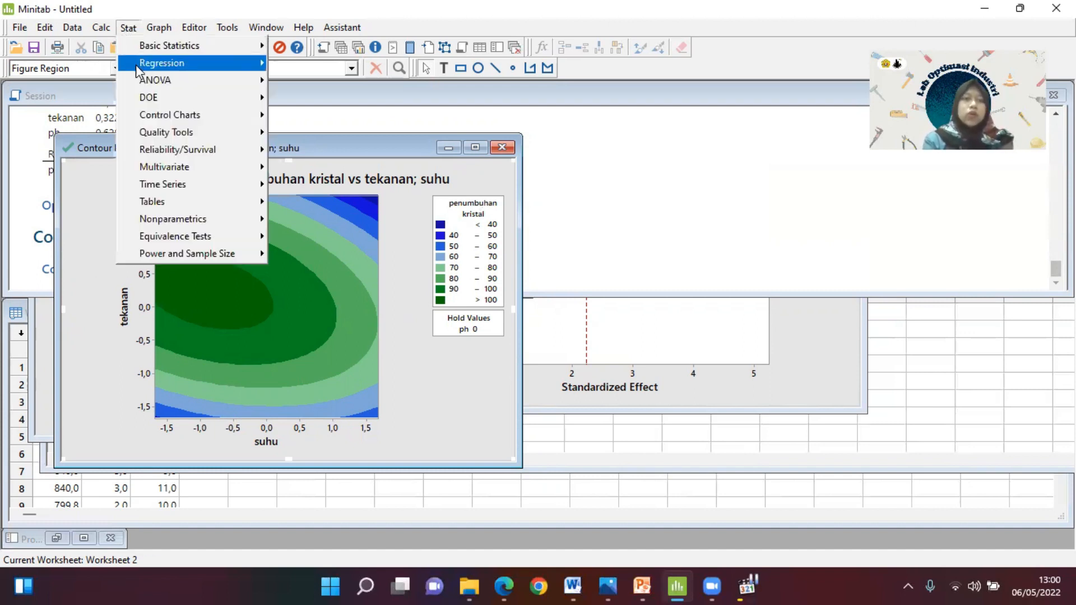
{"action": "mouse_move", "coordinate": [241, 101]}
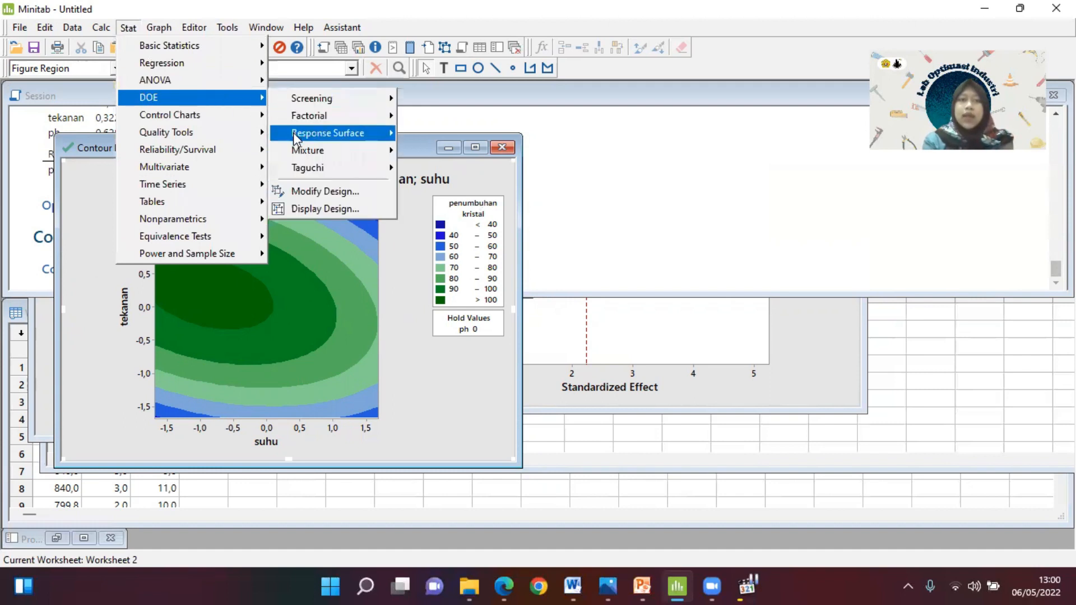
{"action": "mouse_move", "coordinate": [293, 132]}
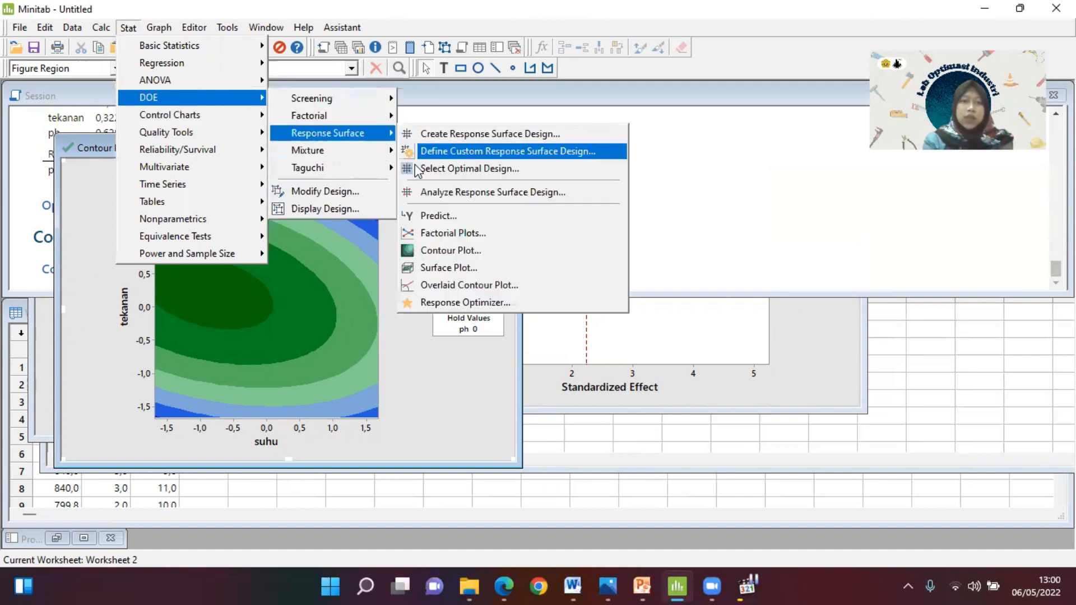
{"action": "left_click", "coordinate": [426, 247]}
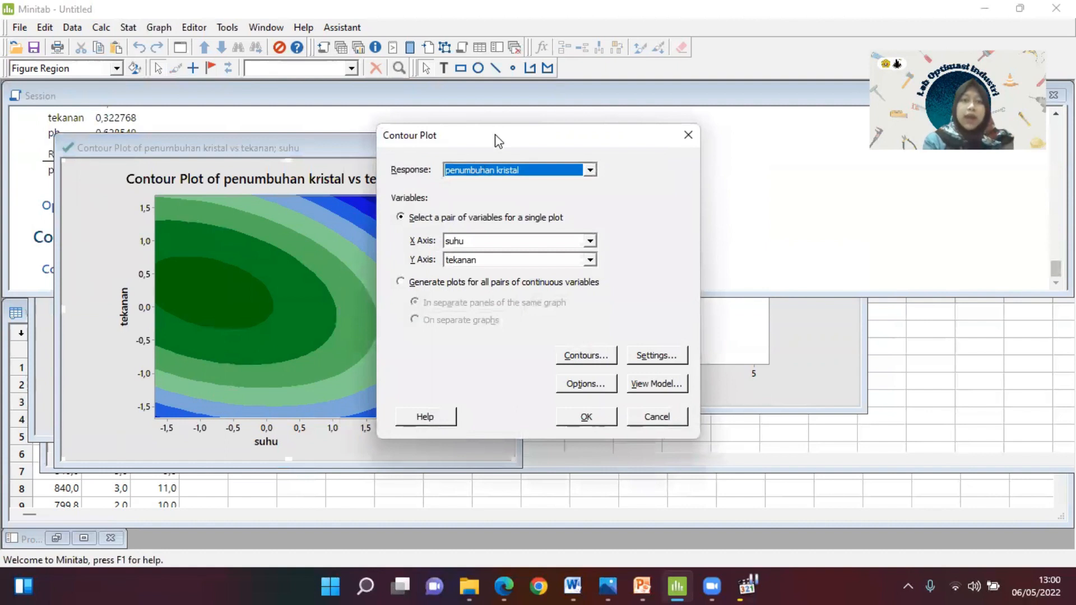
{"action": "left_click_drag", "start_coordinate": [495, 135], "coordinate": [643, 172]}
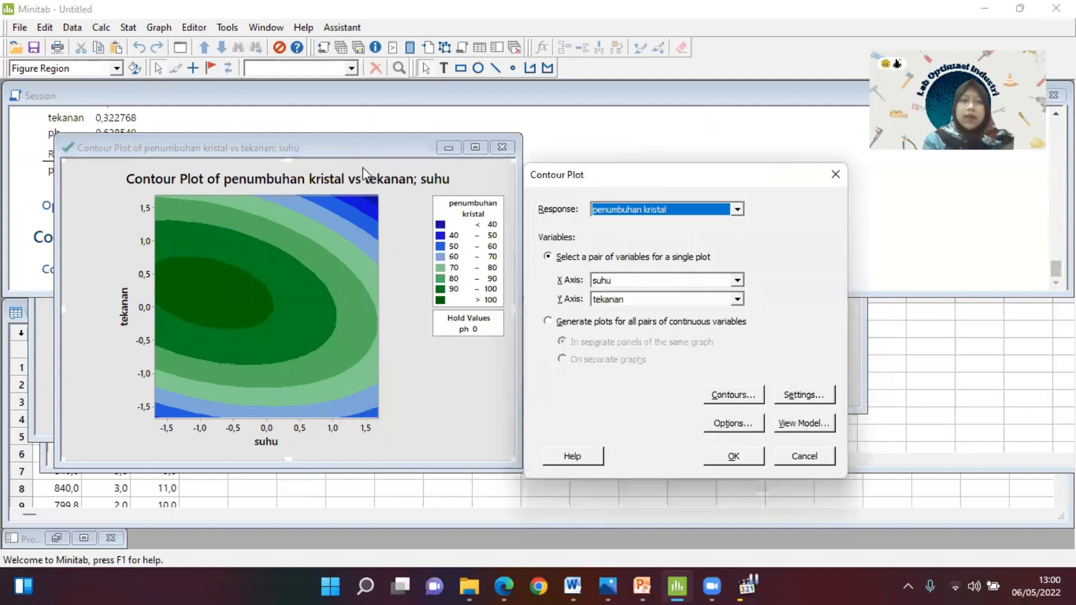
{"action": "left_click", "coordinate": [738, 281]}
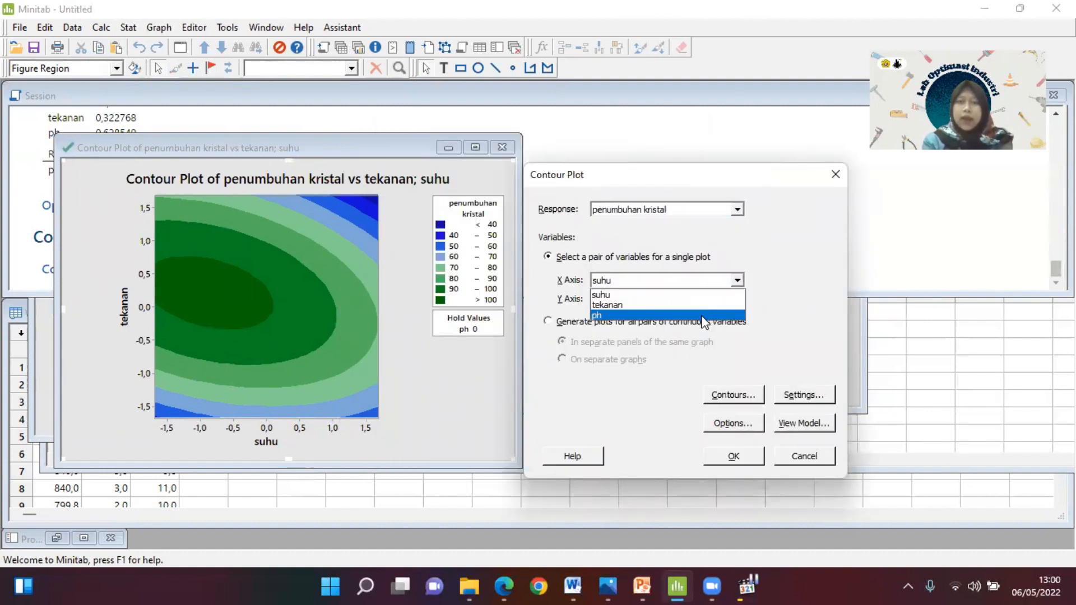
{"action": "left_click", "coordinate": [702, 316]}
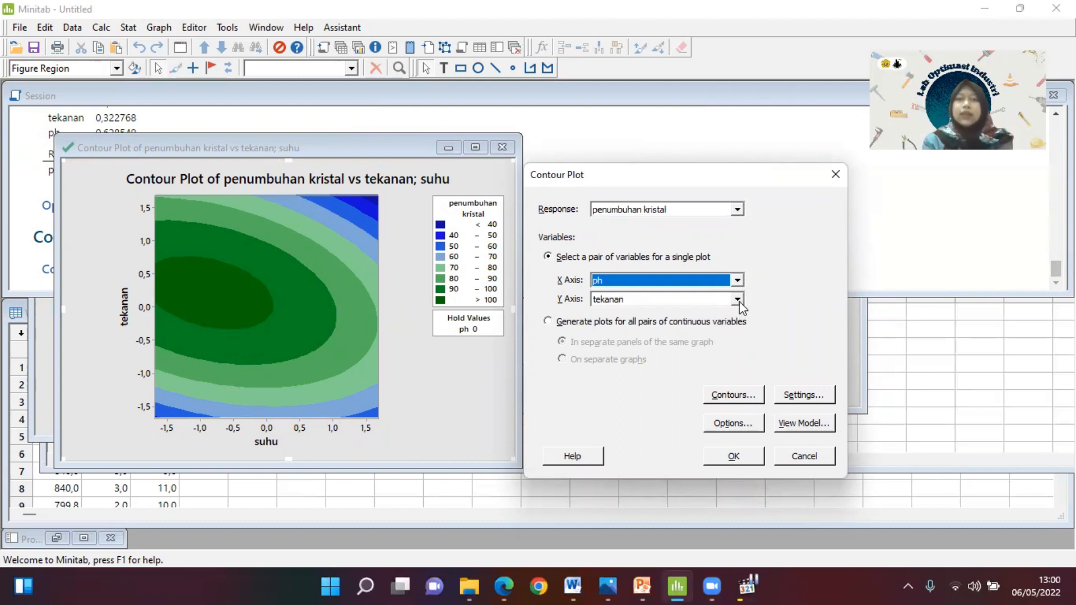
{"action": "left_click", "coordinate": [738, 280]}
{"action": "left_click", "coordinate": [725, 293]}
{"action": "left_click", "coordinate": [729, 300]}
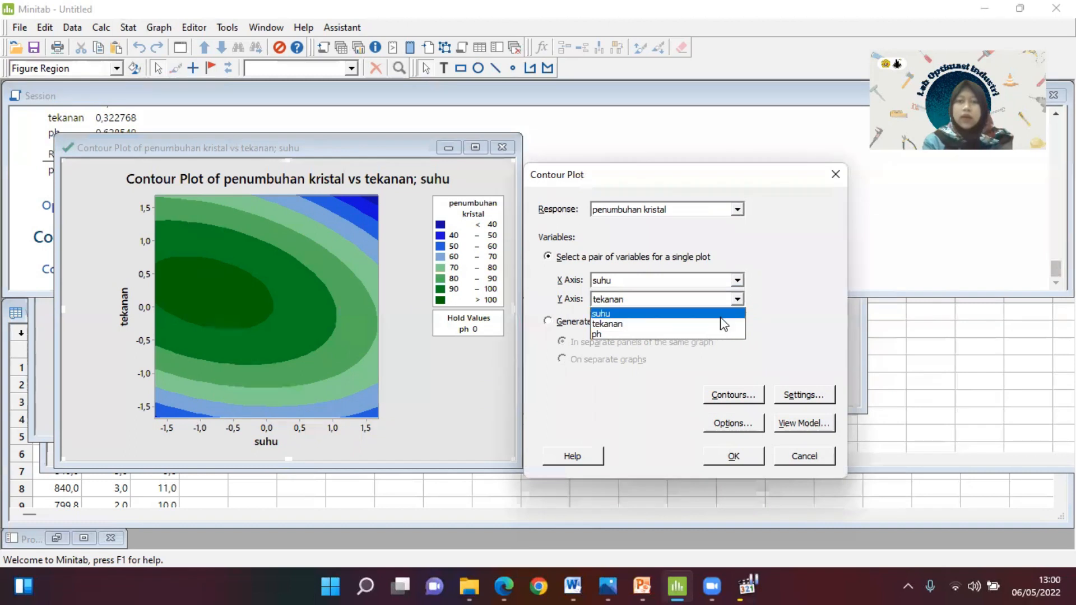
{"action": "left_click", "coordinate": [723, 324]}
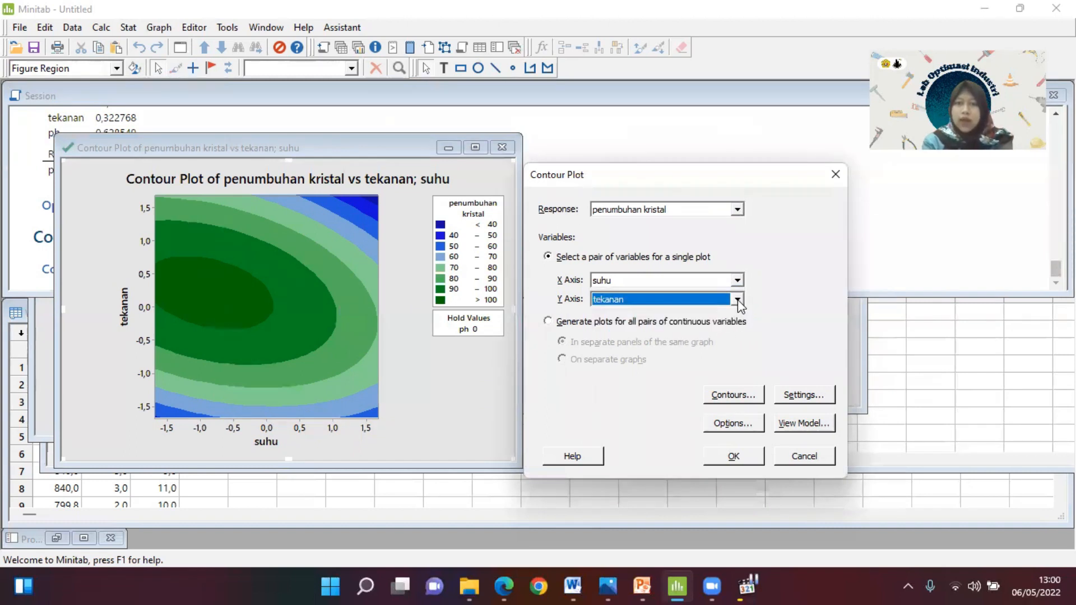
{"action": "left_click", "coordinate": [739, 301]}
{"action": "left_click", "coordinate": [722, 334]}
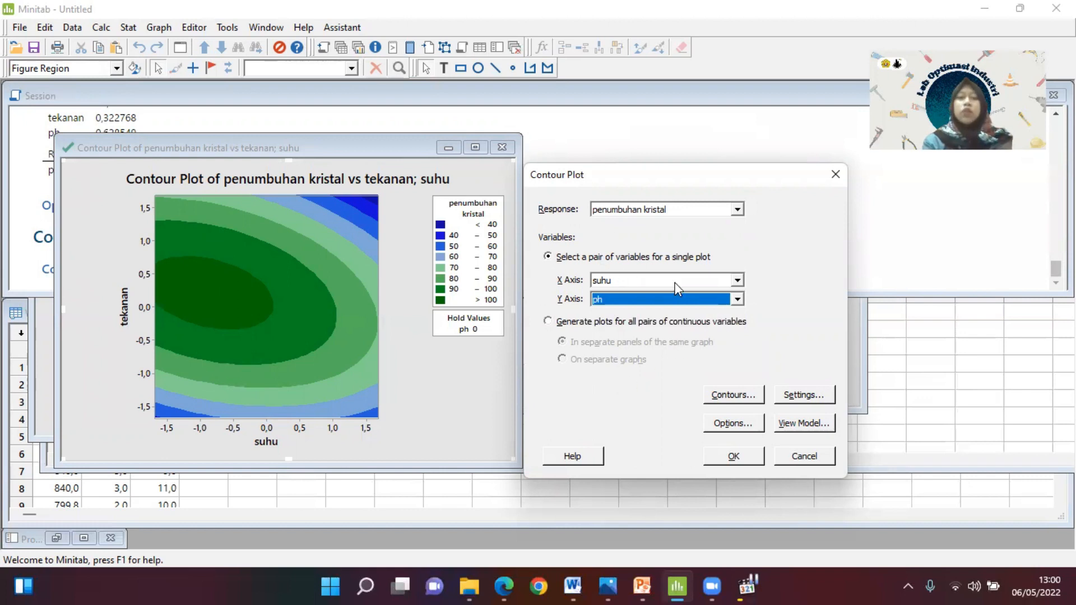
{"action": "left_click", "coordinate": [648, 283]}
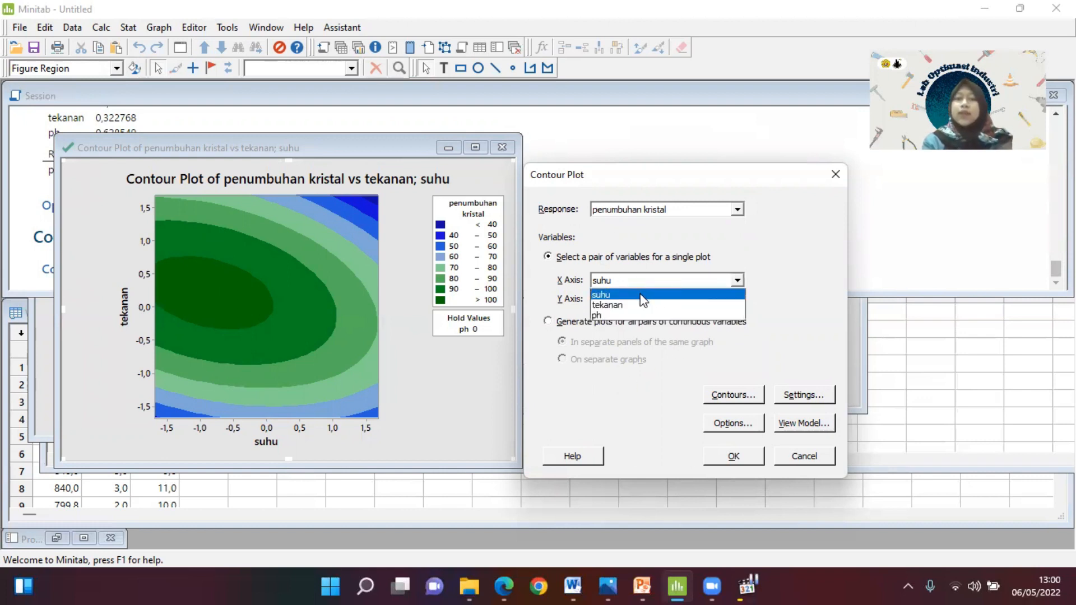
{"action": "left_click", "coordinate": [643, 300]}
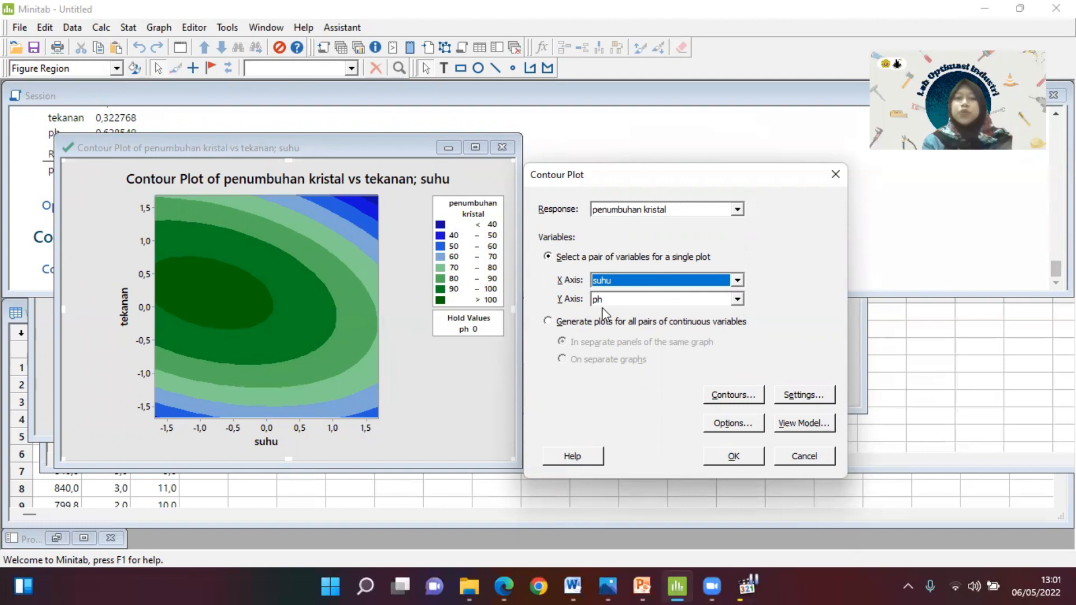
{"action": "left_click", "coordinate": [797, 453]}
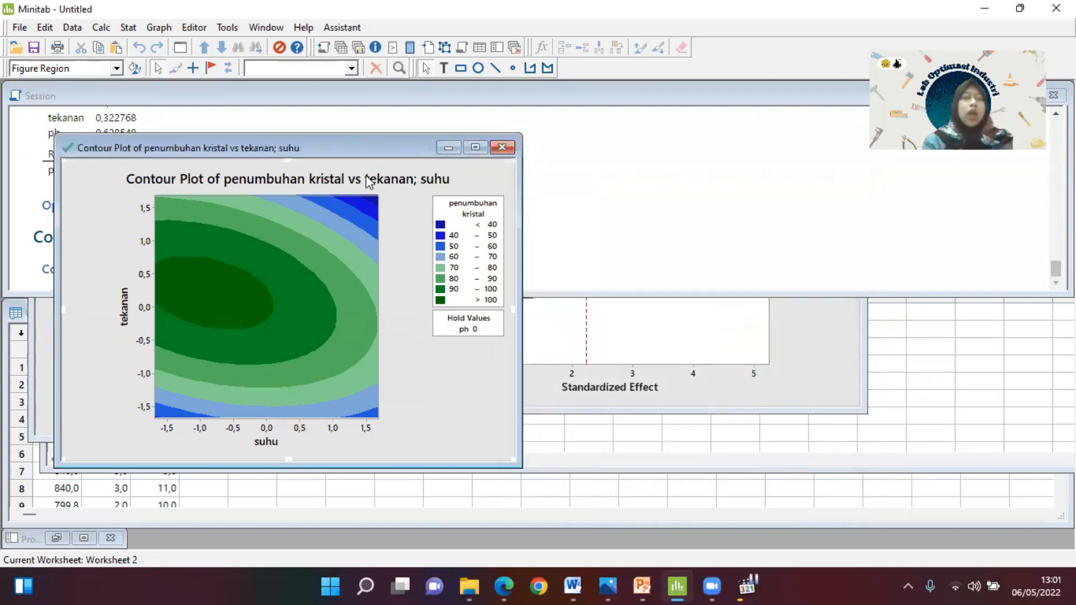
- Set up a response surface Surface Plot with penumbuhan kristal as the response
{"action": "left_click", "coordinate": [132, 28]}
{"action": "mouse_move", "coordinate": [258, 97]}
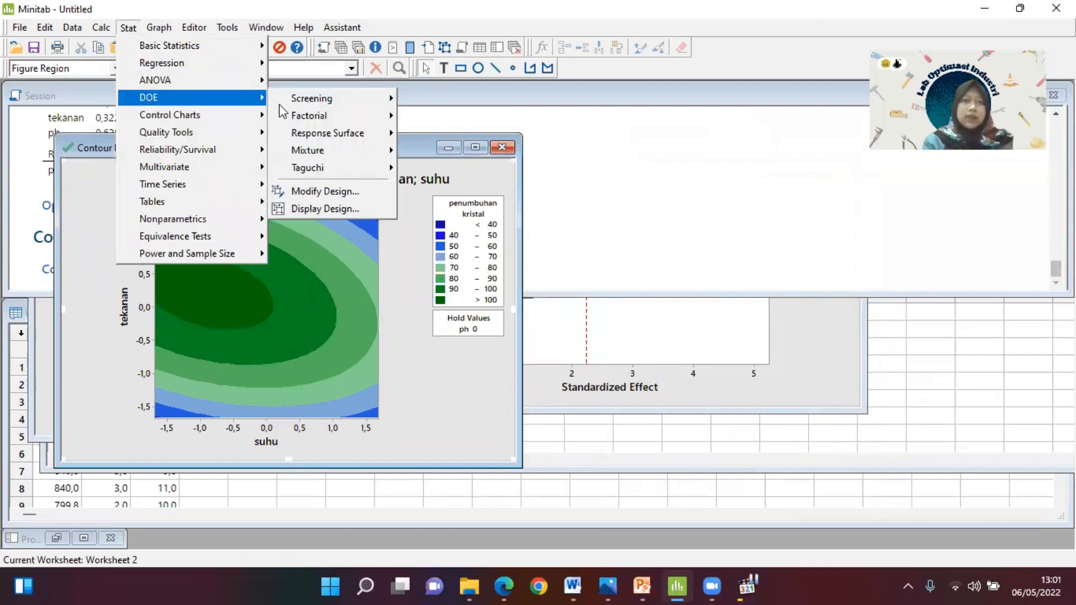
{"action": "mouse_move", "coordinate": [352, 137]}
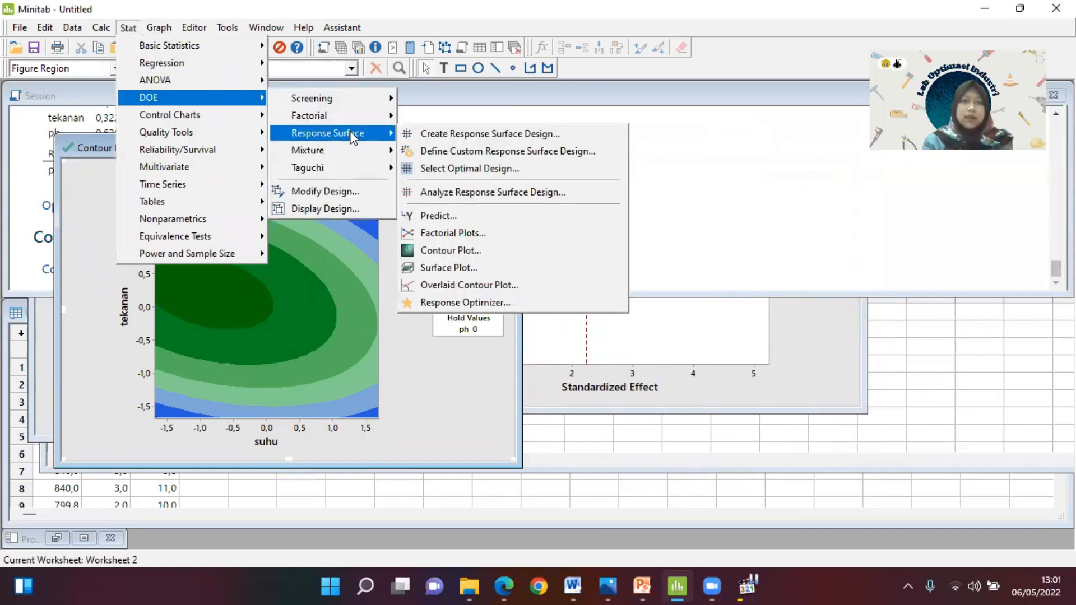
{"action": "left_click", "coordinate": [472, 268]}
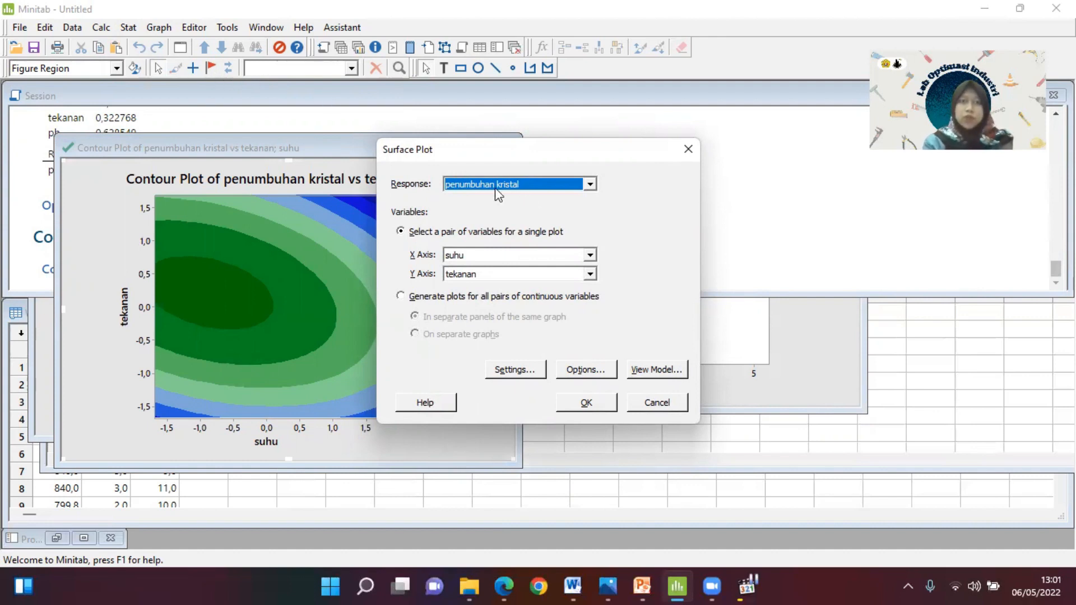
{"action": "left_click", "coordinate": [590, 185]}
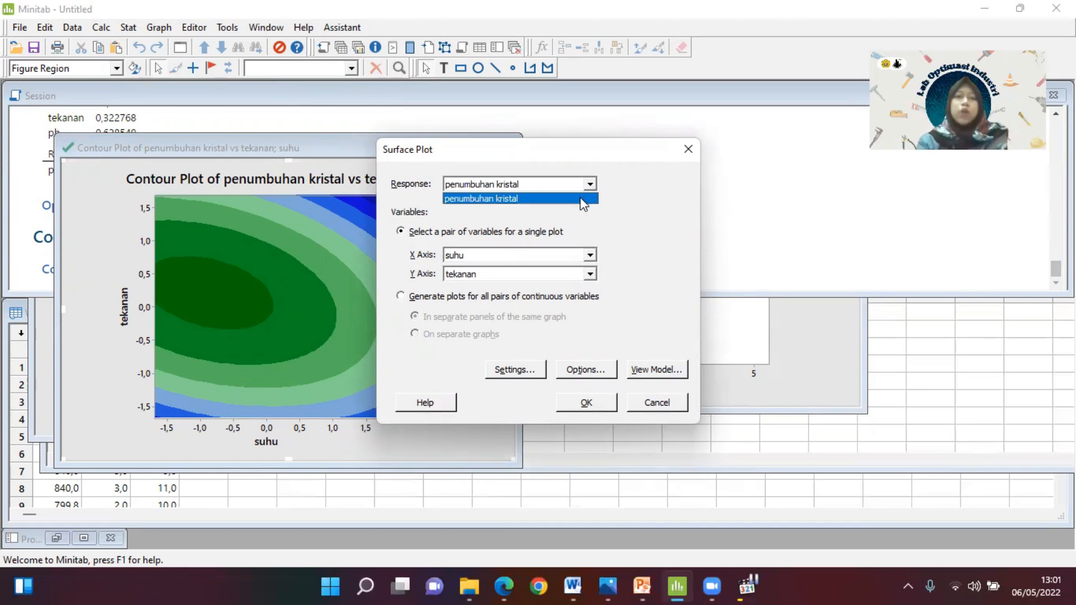
{"action": "left_click", "coordinate": [582, 198]}
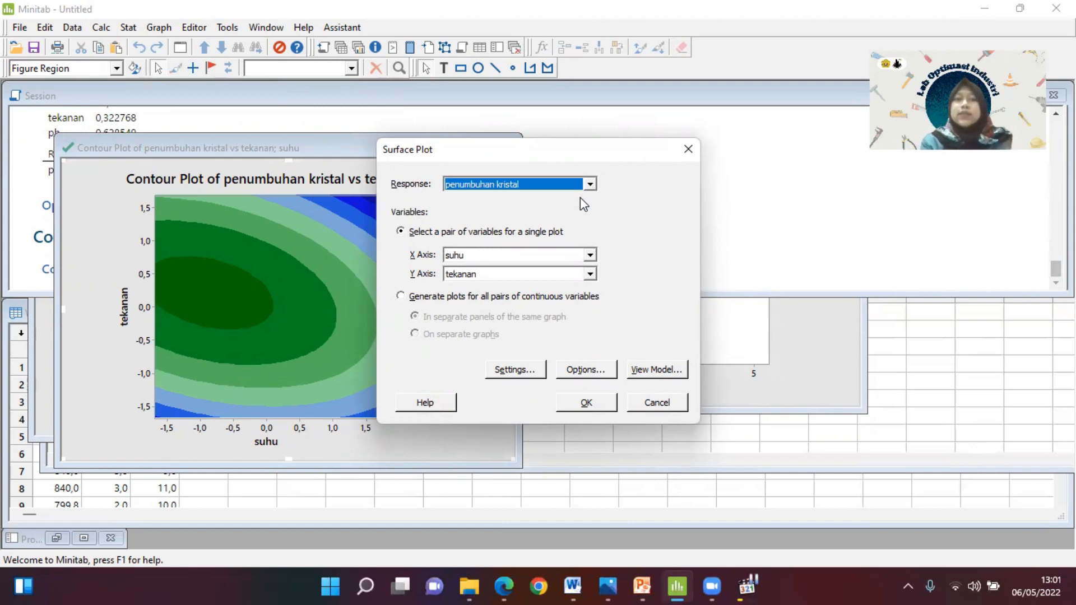
{"action": "left_click", "coordinate": [591, 185]}
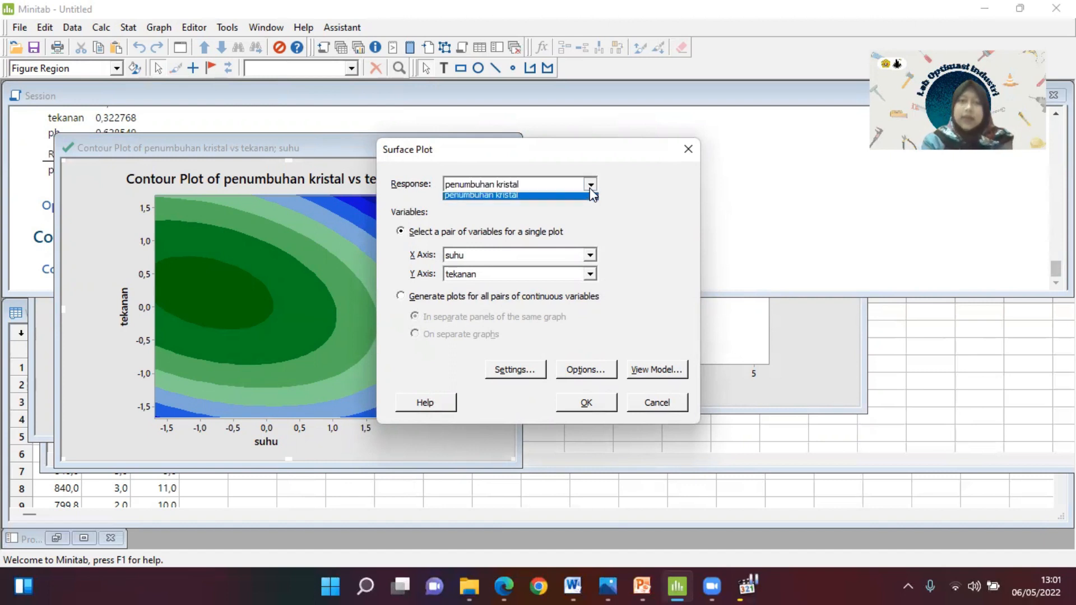
{"action": "left_click", "coordinate": [586, 200]}
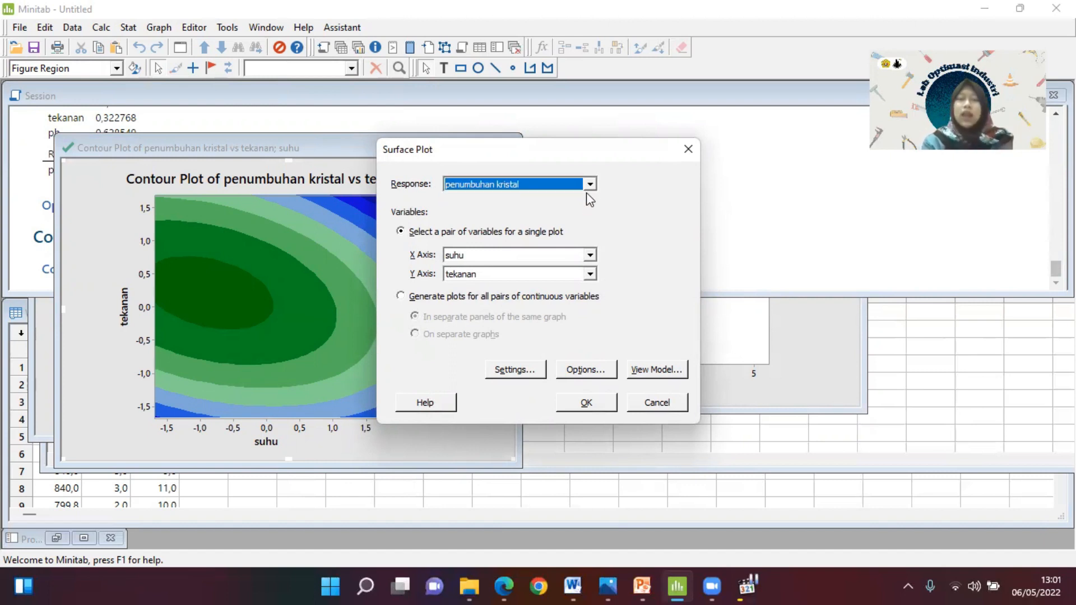
{"action": "left_click", "coordinate": [590, 185]}
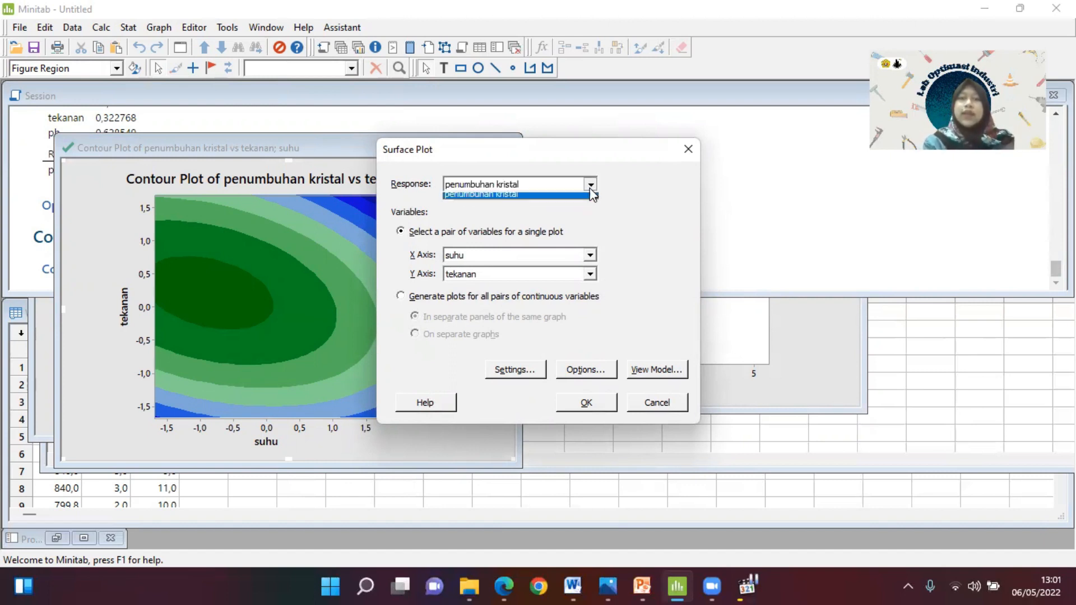
{"action": "left_click", "coordinate": [587, 206]}
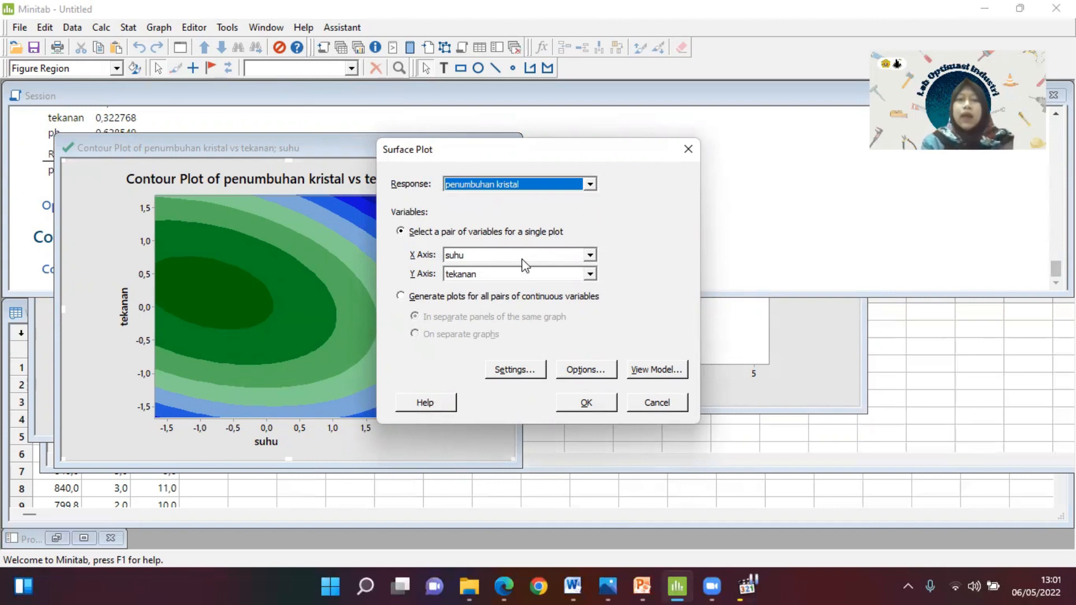
- Create the surface plot as a single plot of one variable pair, with suhu on the X axis and tekanan on the Y axis
{"action": "left_click", "coordinate": [590, 256]}
{"action": "left_click", "coordinate": [591, 256]}
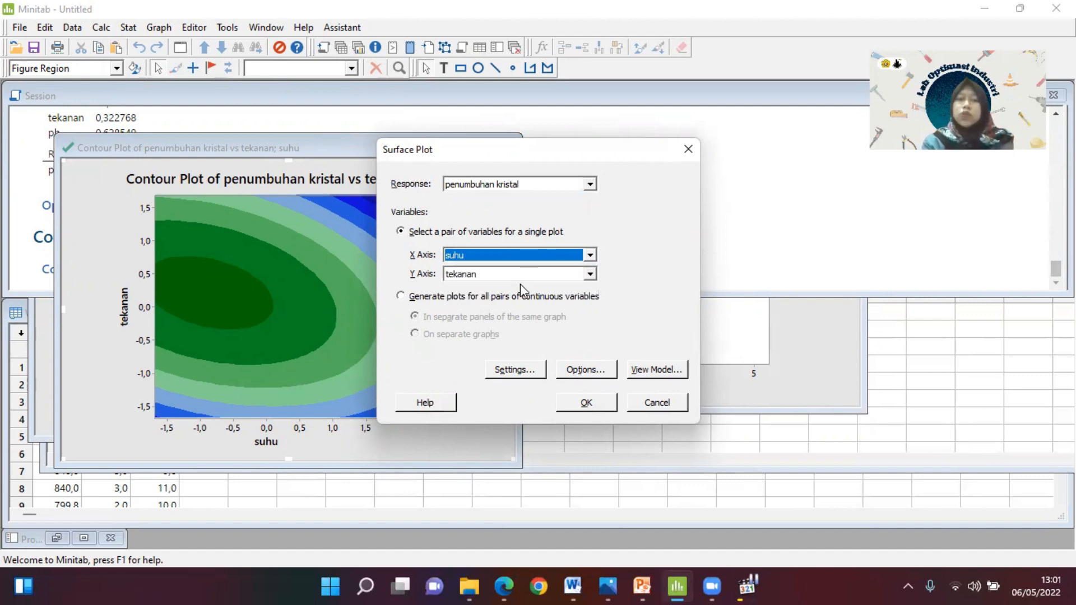
{"action": "left_click", "coordinate": [587, 259]}
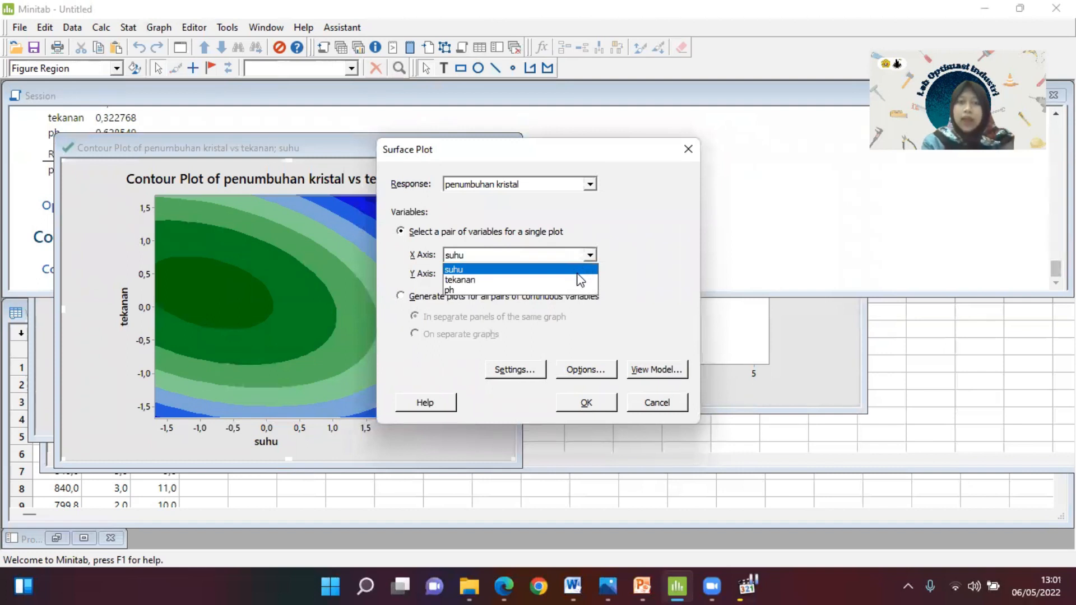
{"action": "left_click", "coordinate": [544, 217]}
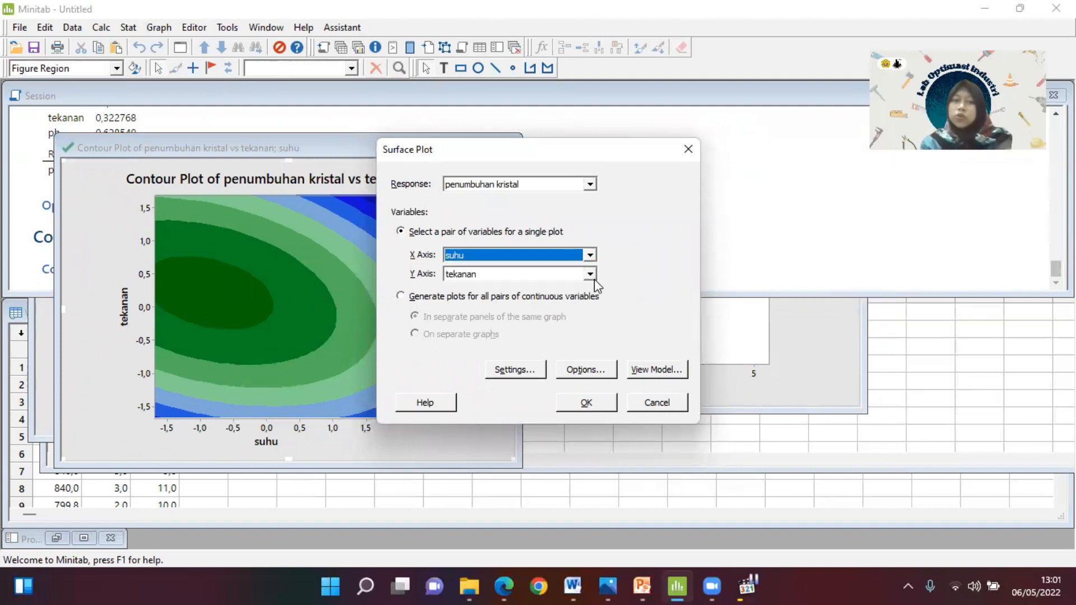
{"action": "left_click", "coordinate": [596, 296]}
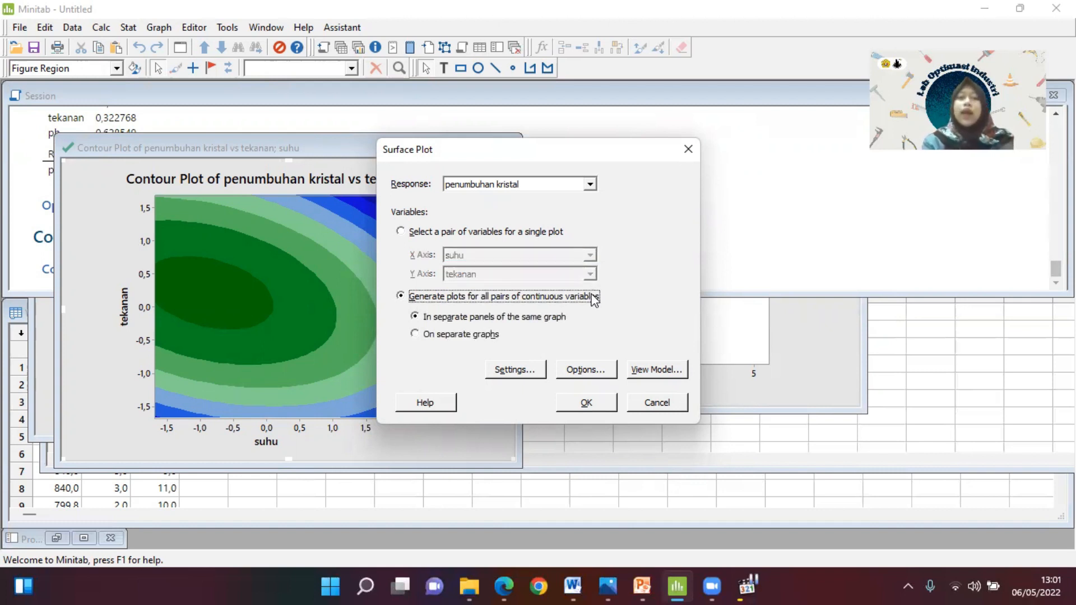
{"action": "left_click", "coordinate": [399, 232]}
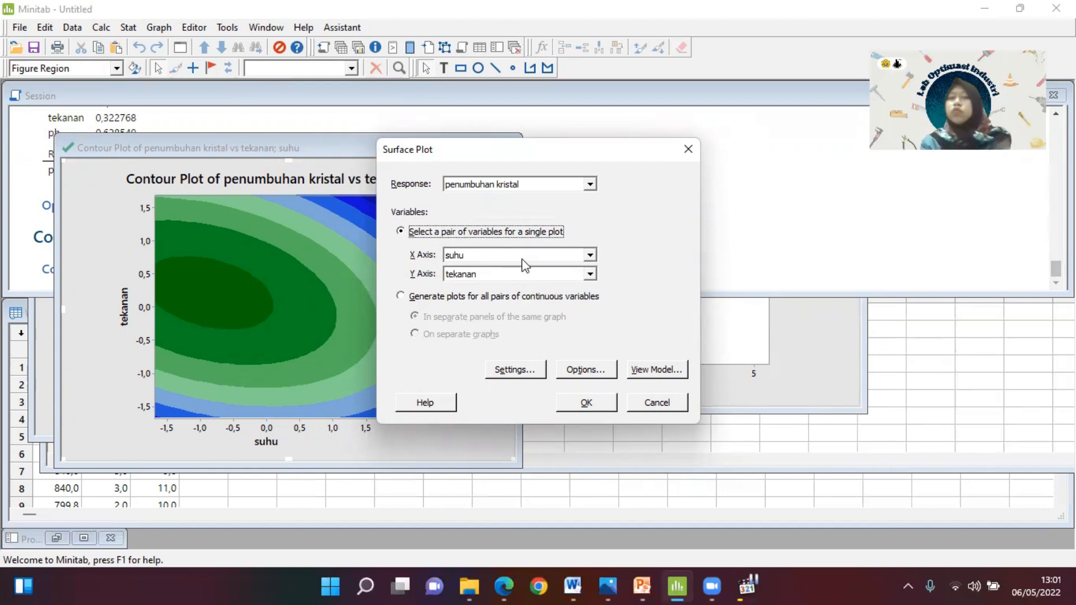
{"action": "left_click", "coordinate": [590, 185]}
{"action": "left_click", "coordinate": [588, 196]}
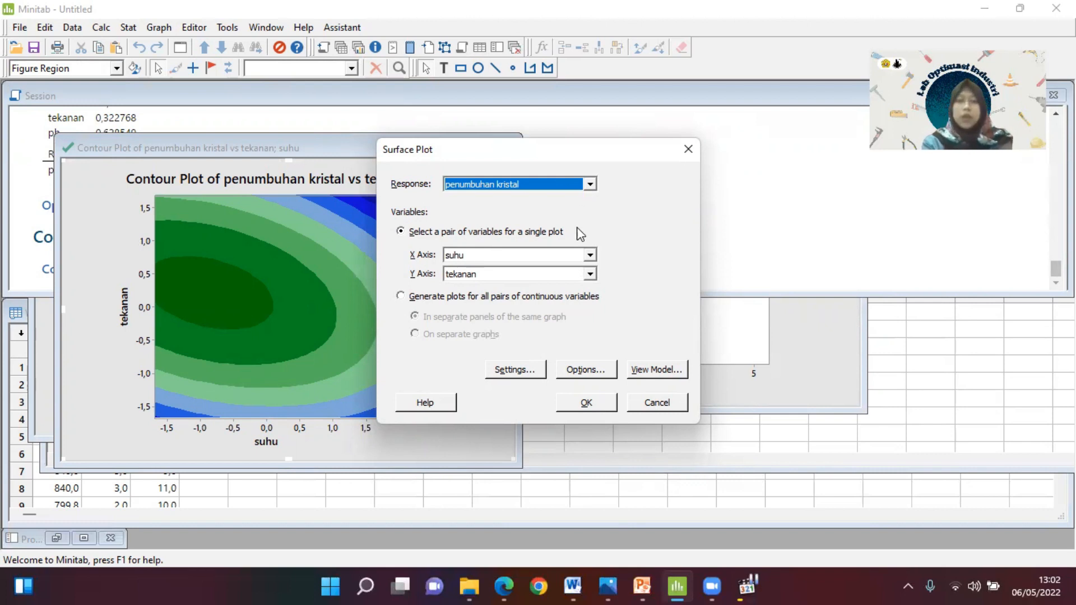
{"action": "left_click", "coordinate": [587, 402]}
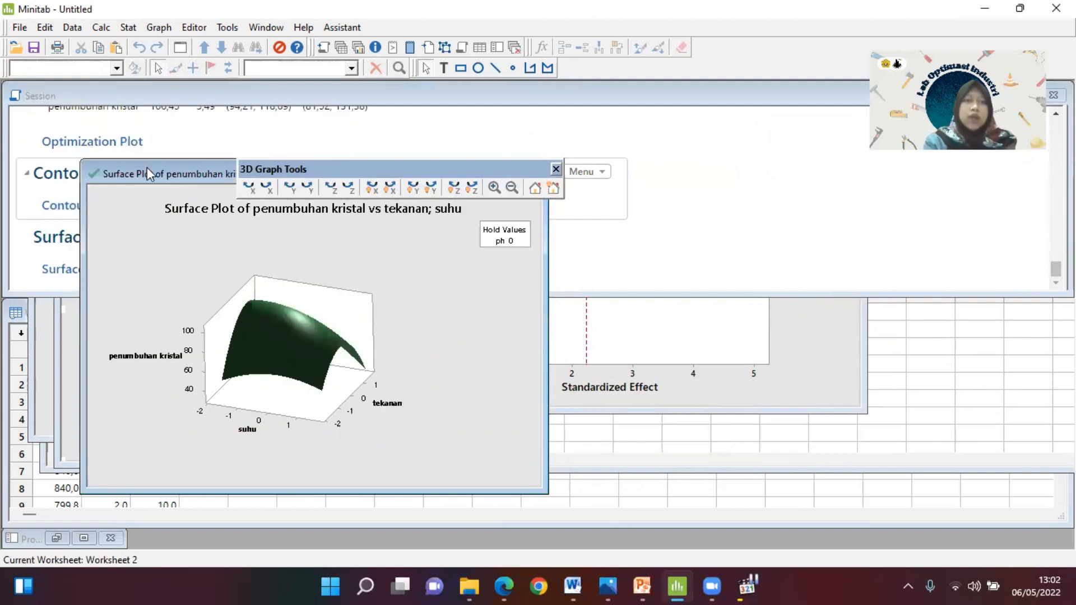
- Place the surface plot window beside the contour plot and bring the contour plot to the front to compare both
{"action": "left_click_drag", "start_coordinate": [149, 169], "coordinate": [409, 175]}
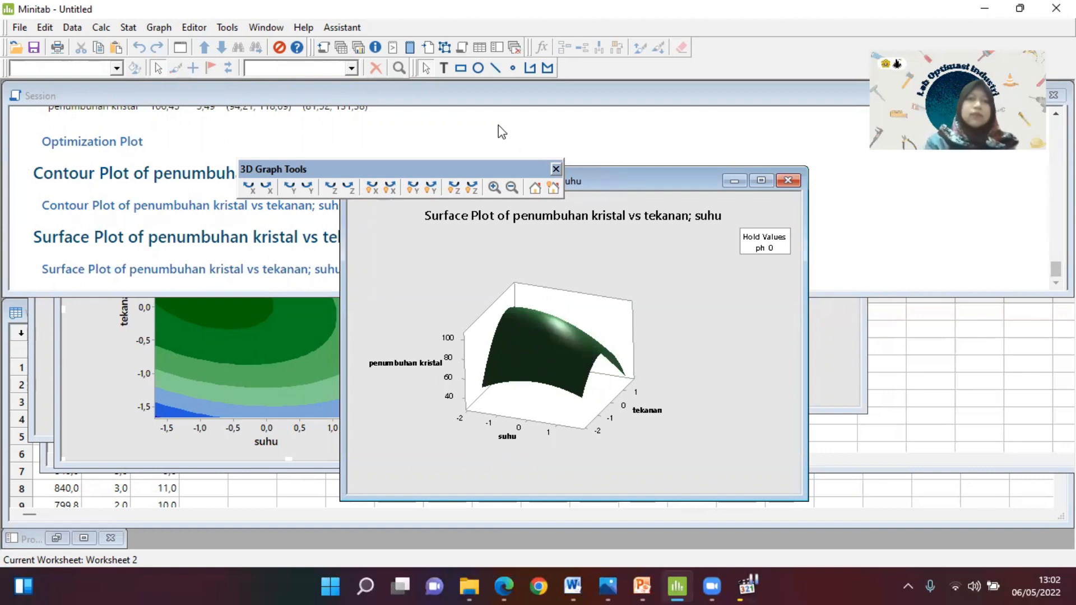
{"action": "left_click_drag", "start_coordinate": [620, 180], "coordinate": [822, 186]}
{"action": "left_click", "coordinate": [463, 363]}
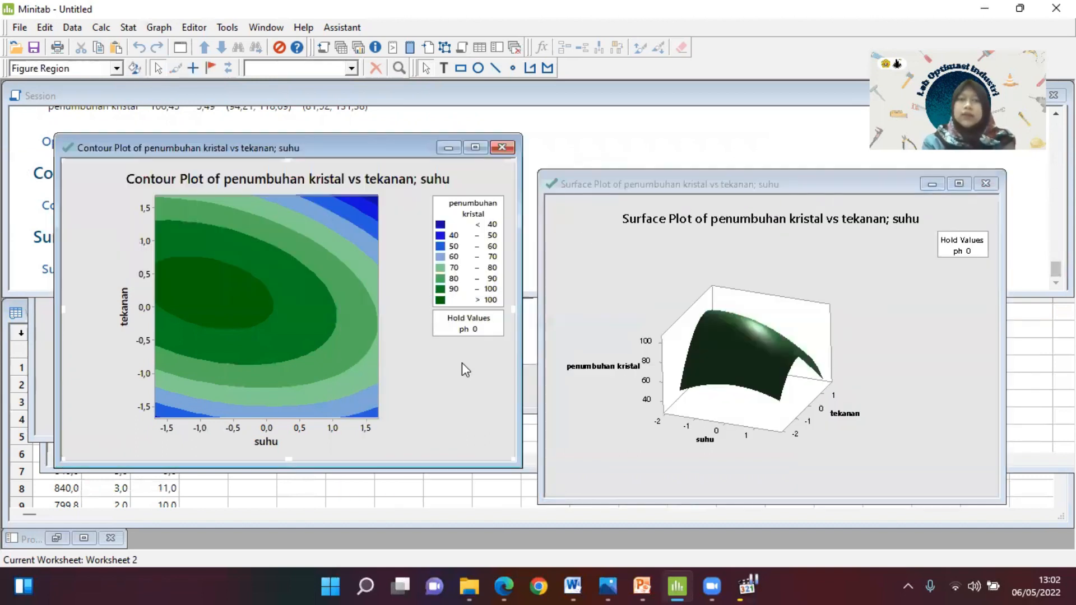
- Bring the session output and Worksheet 1 in front of the graph windows
{"action": "left_click", "coordinate": [570, 128]}
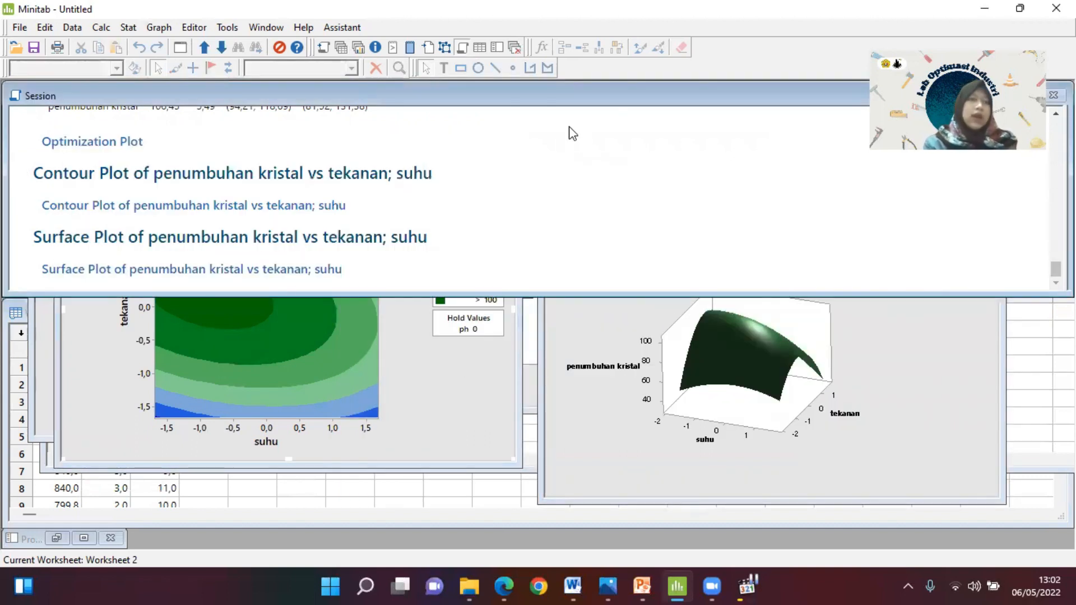
{"action": "left_click", "coordinate": [368, 491]}
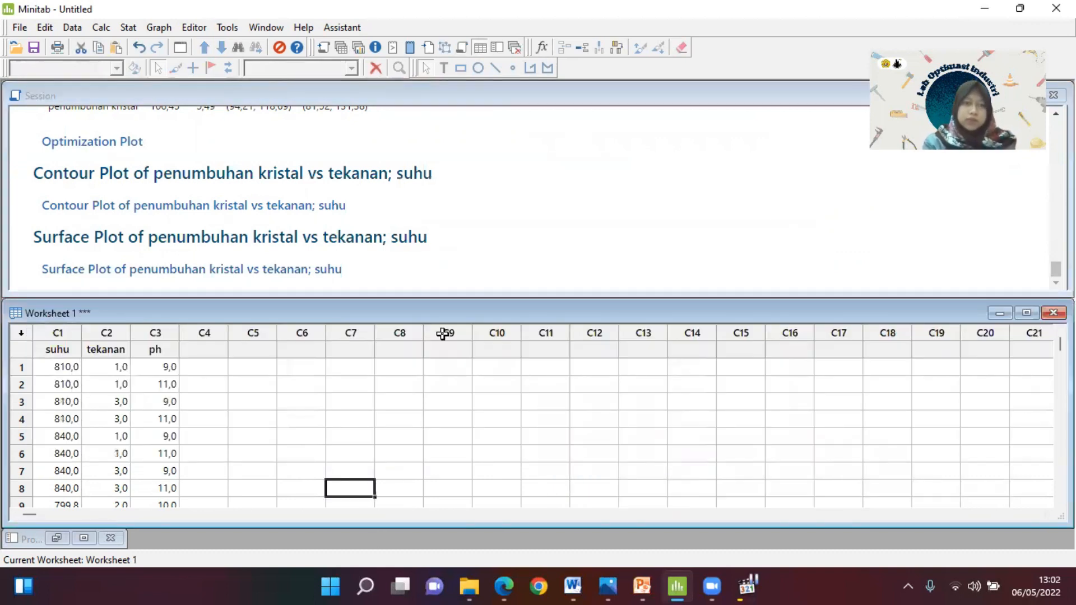